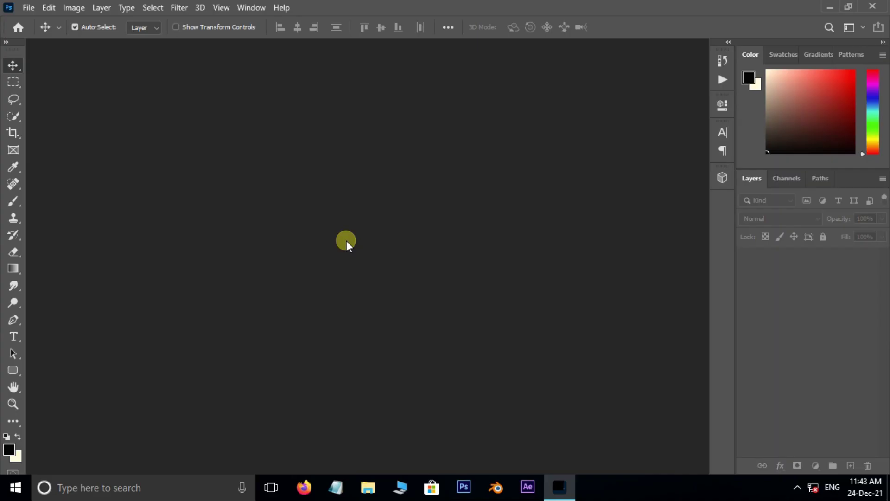
Open the brick wall photo cs47iK.jpg as a new document
double_click(346, 241)
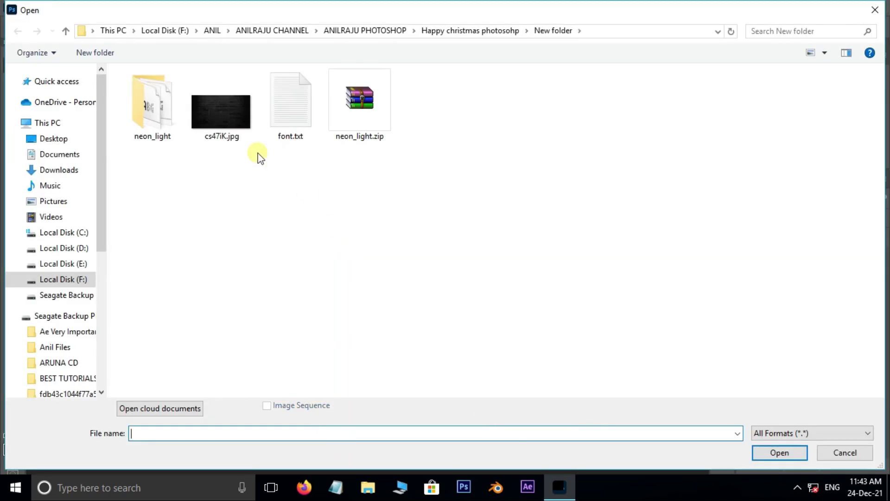
click(206, 114)
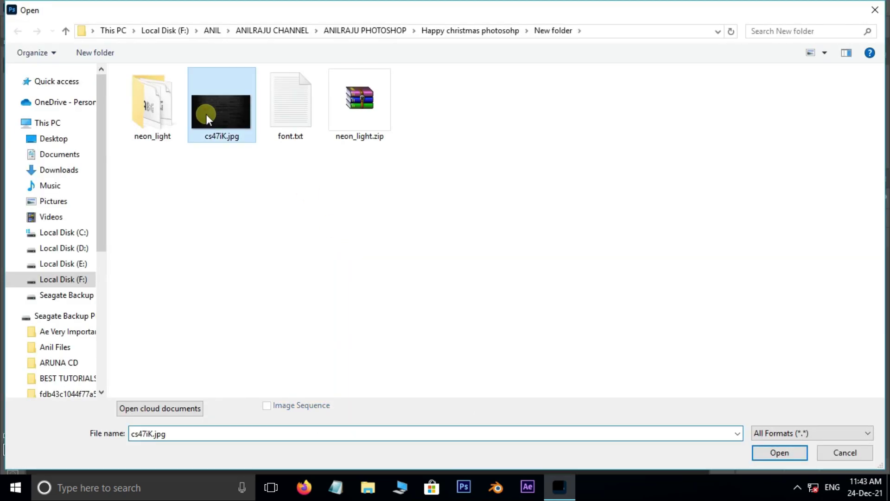
click(766, 454)
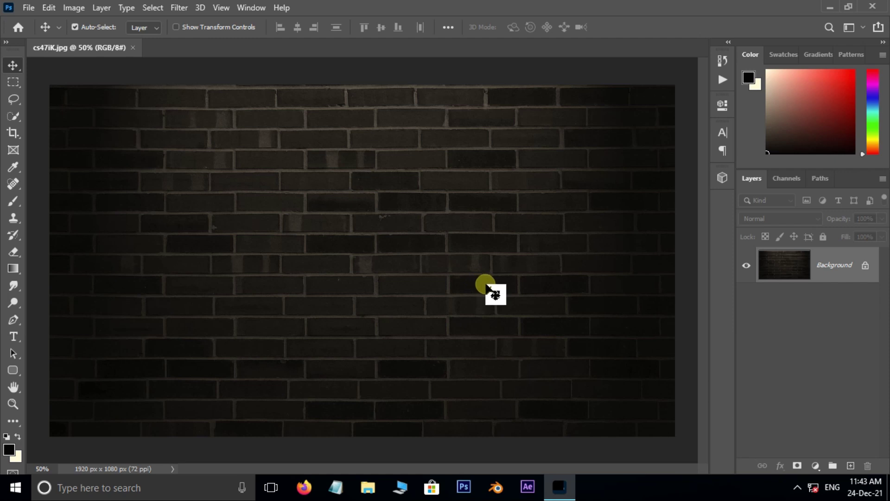
Add a Radial, reversed Gradient Fill layer at 250% scale, then toggle it to compare
click(816, 466)
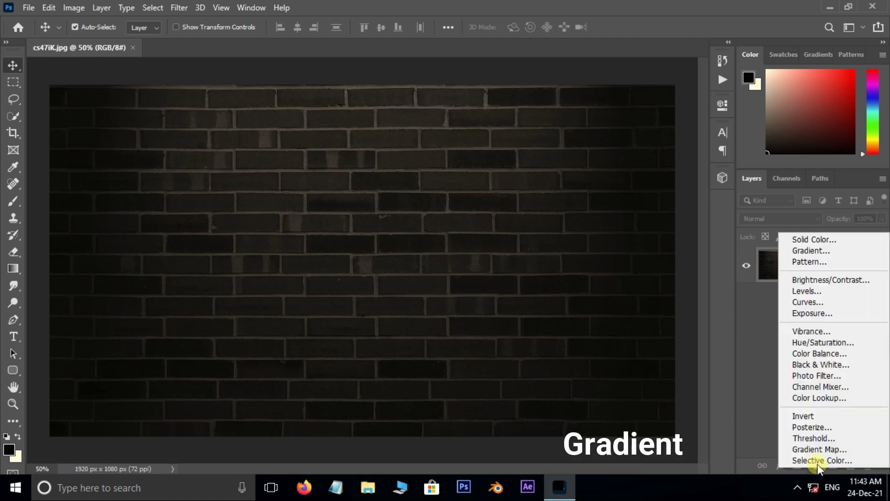
click(825, 255)
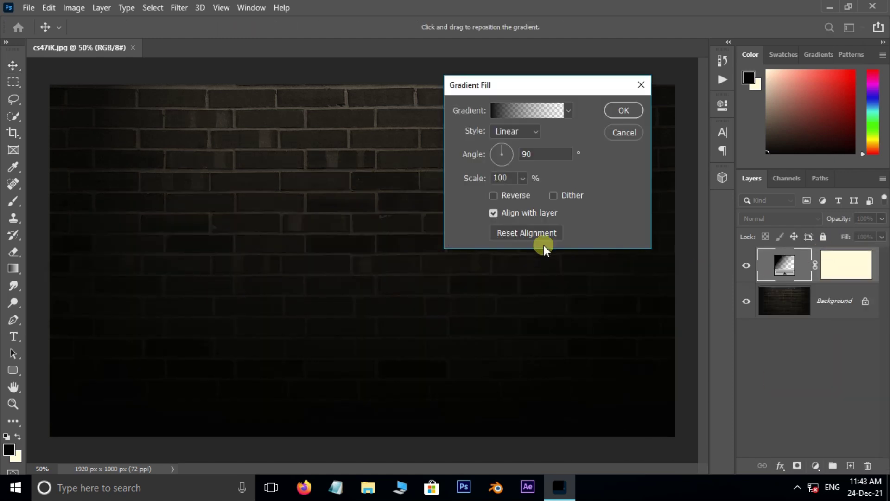
click(535, 131)
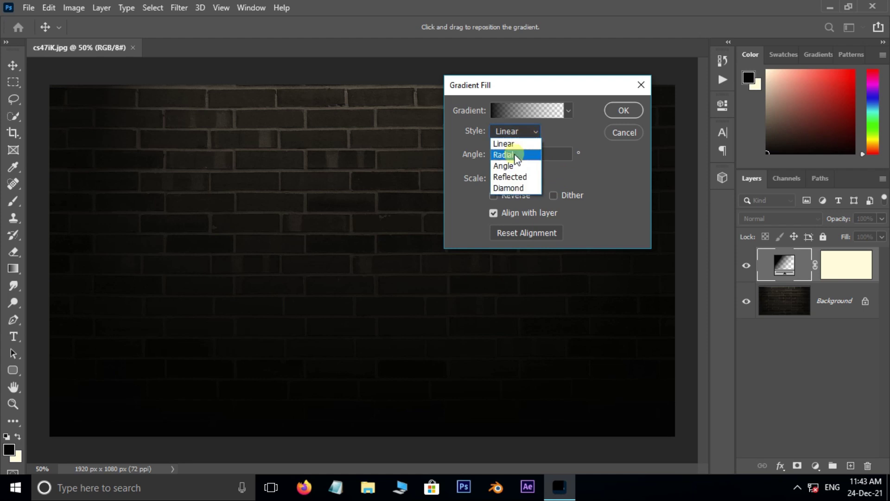
click(538, 153)
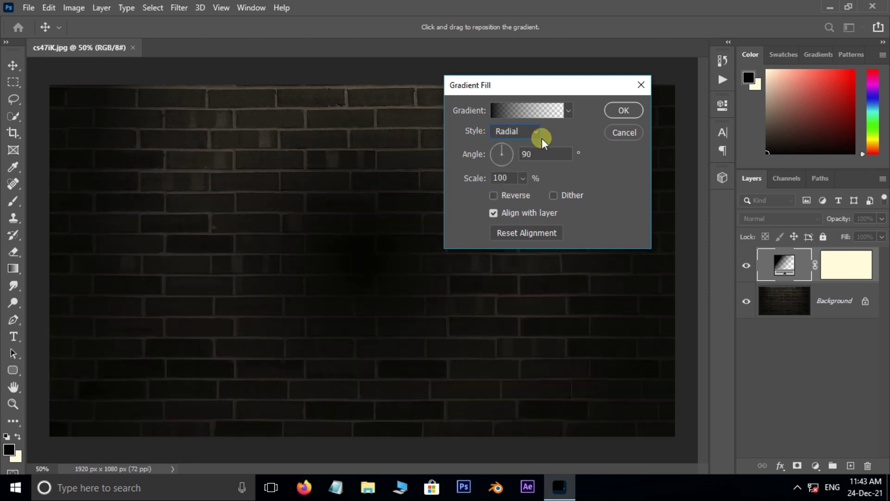
click(511, 195)
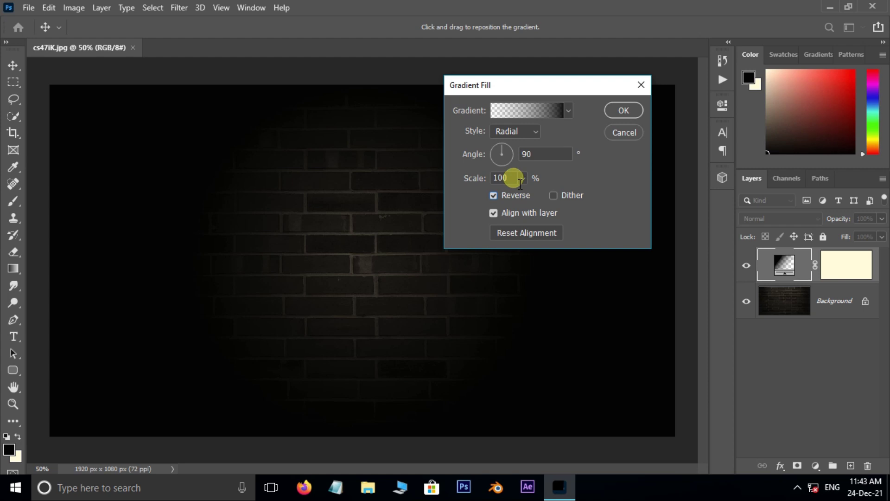
drag(520, 185, 493, 185)
text(250)
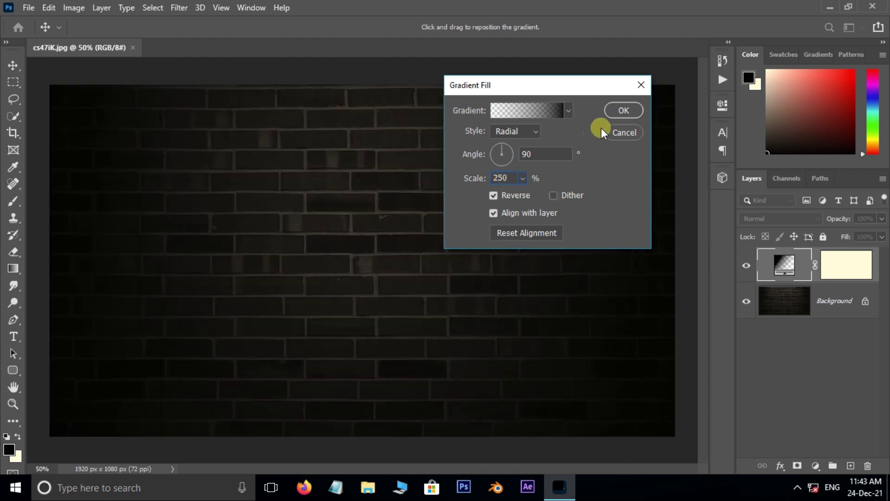
click(617, 111)
click(746, 266)
click(747, 267)
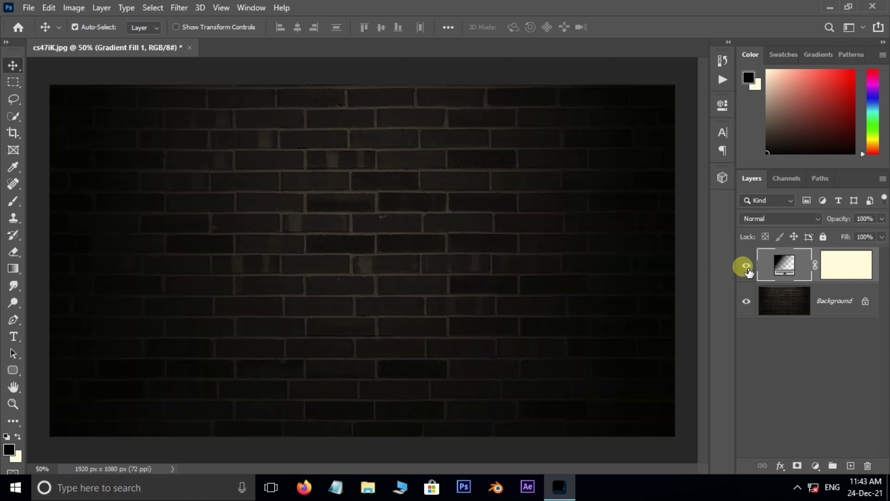
Set up the Horizontal Type Tool with the Neon Light font at 300 pt
click(13, 337)
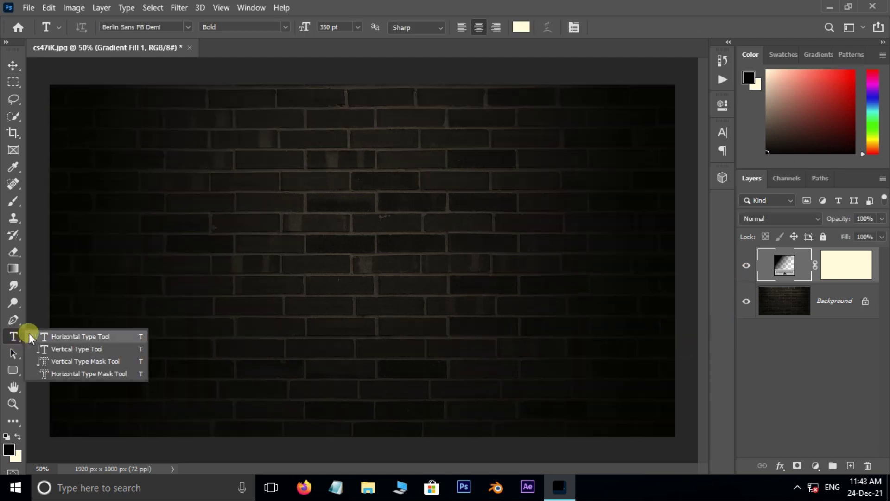
click(41, 339)
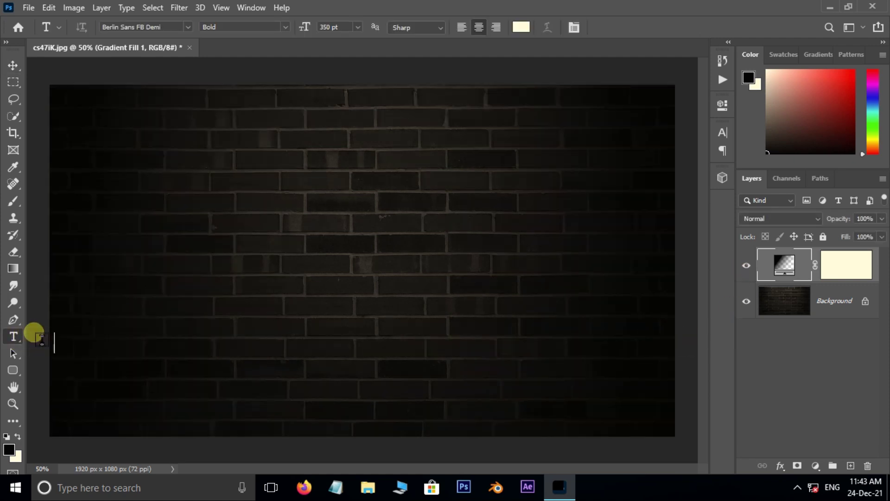
click(187, 27)
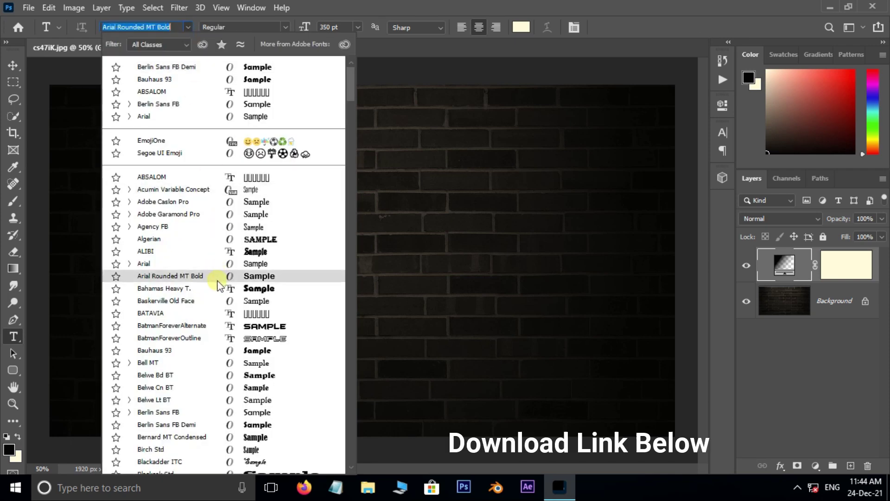
scroll(218, 297, down, 10)
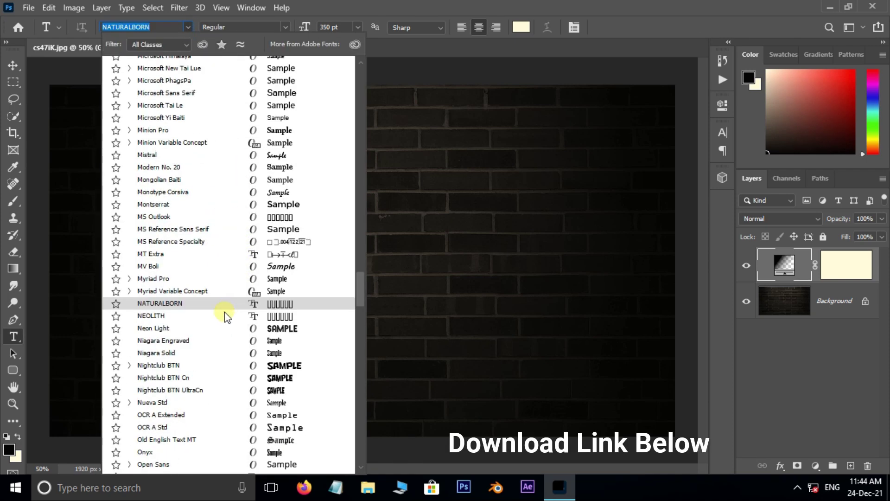
click(188, 327)
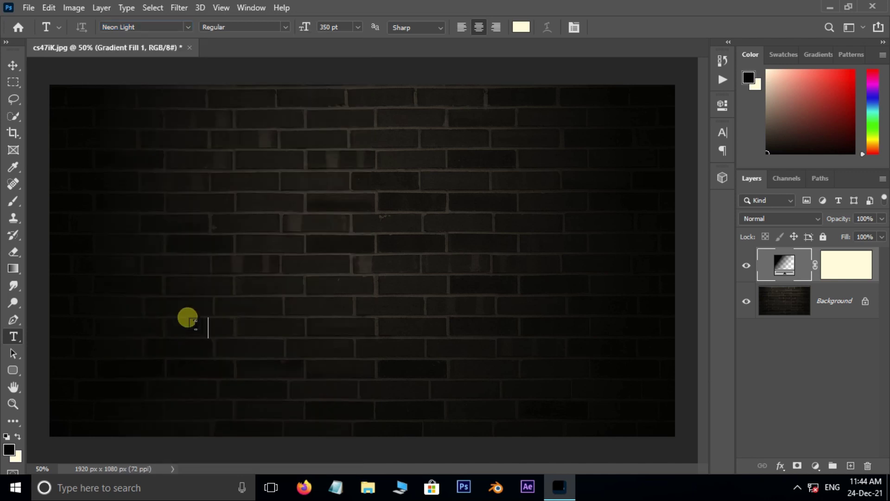
click(208, 236)
click(329, 27)
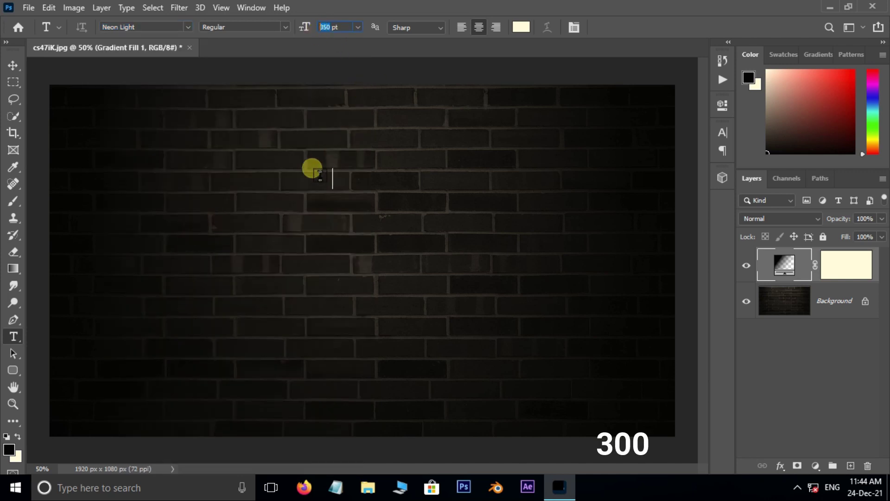
text(300)
Type HAPPY / CHRISTMAS on two lines and centre it horizontally and vertically
click(232, 214)
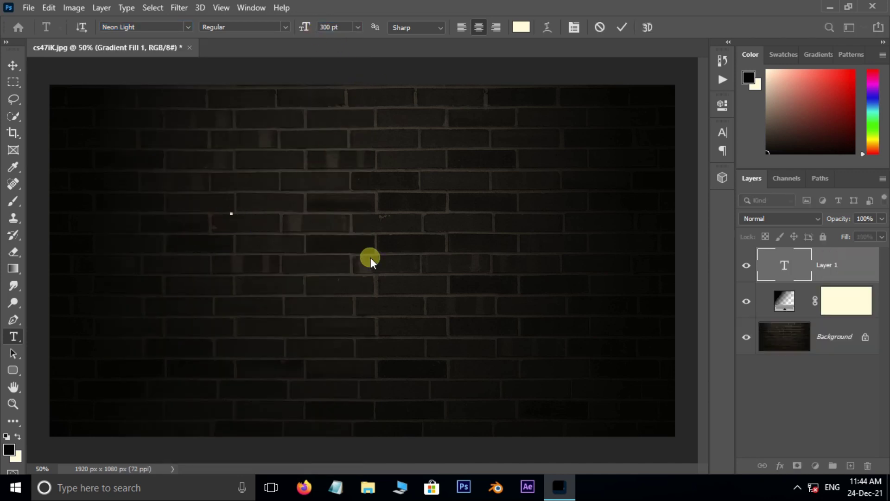
text(HAPPY)
key(Return)
text(C)
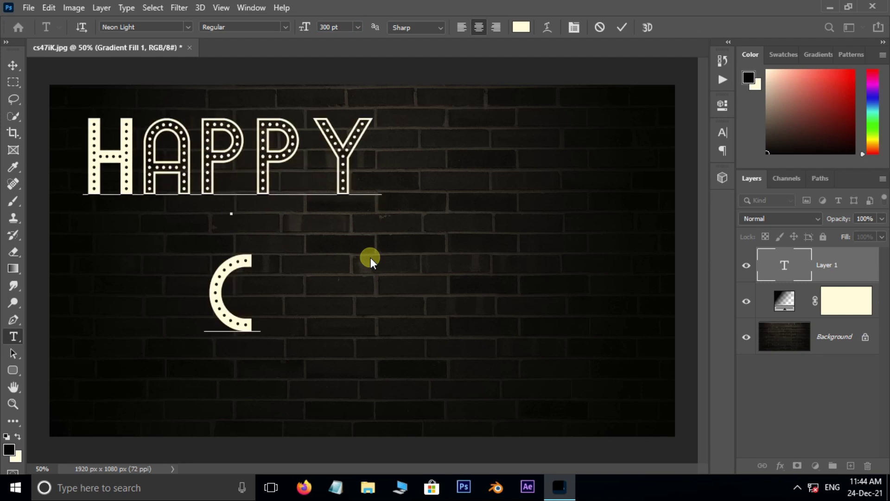
text(HRISTMAS)
key(ctrl+Return)
key(v)
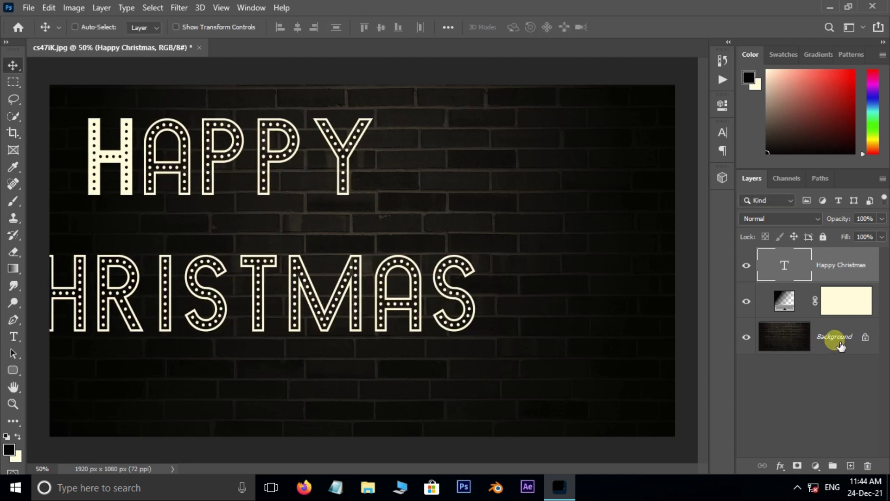
click(297, 27)
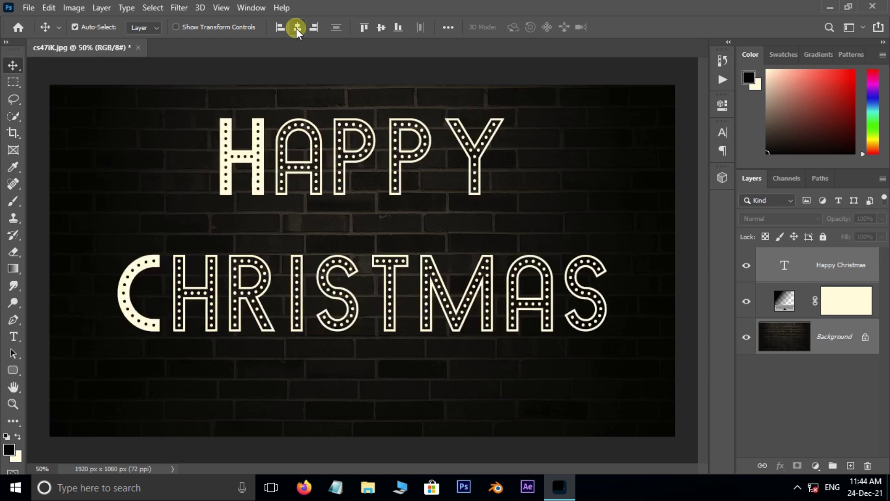
click(381, 27)
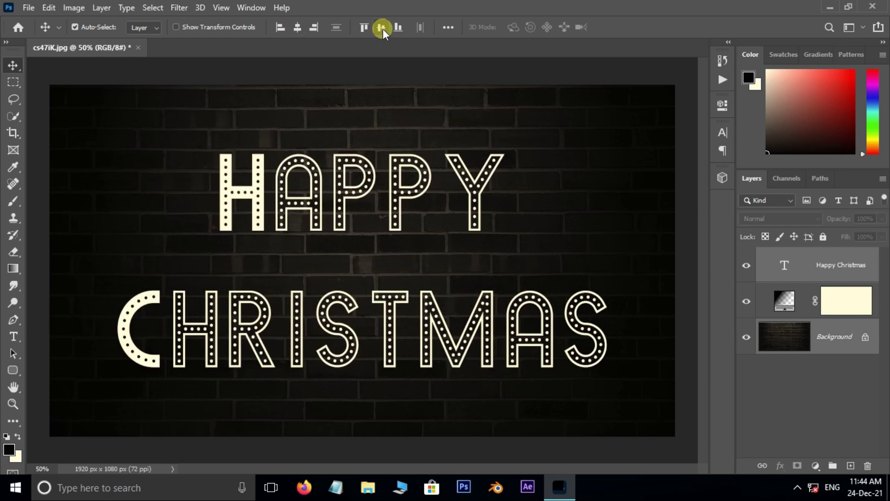
Tighten the text's line leading to 285 pt so the two lines sit closer
click(13, 336)
drag(219, 204, 600, 342)
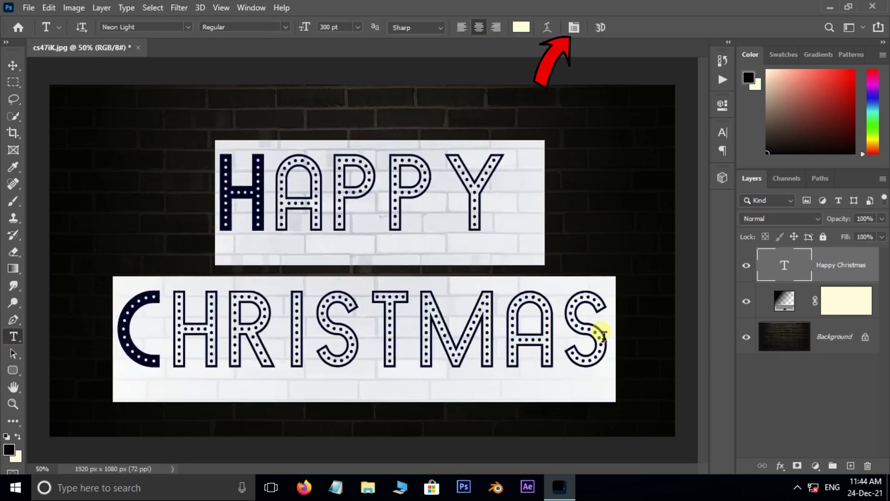
click(574, 29)
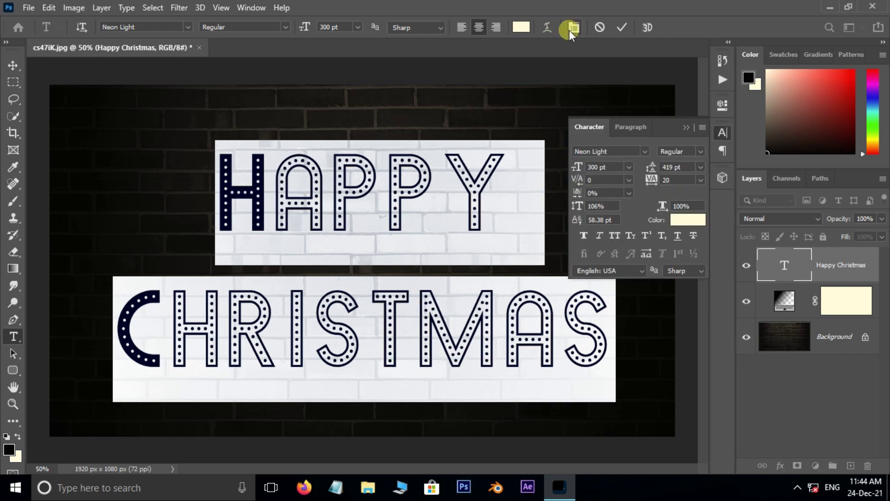
drag(653, 162, 571, 168)
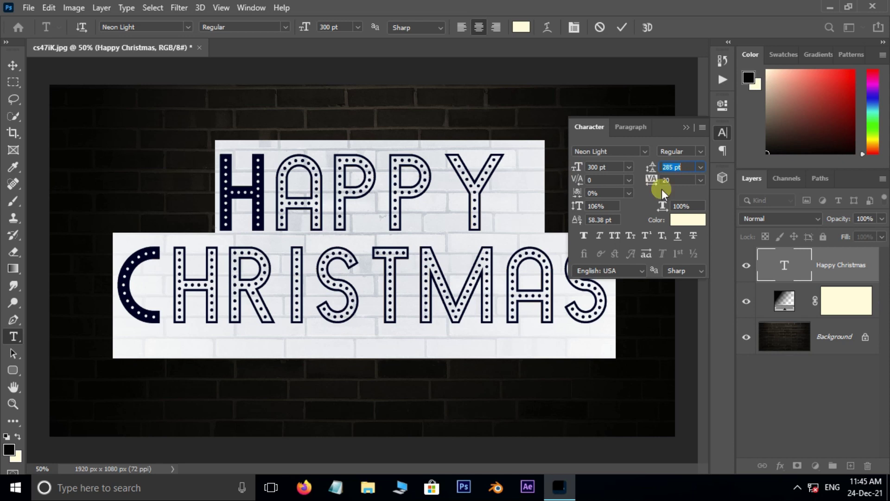
click(683, 128)
click(13, 65)
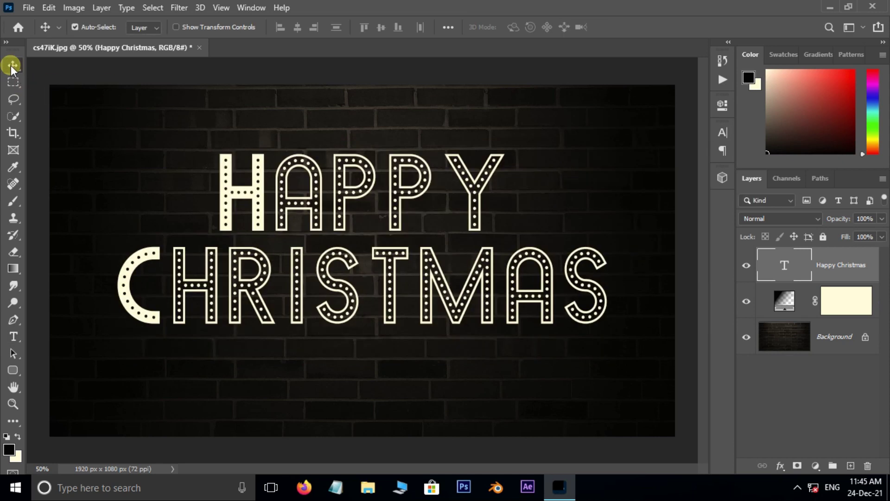
Re-centre the text vertically against the Background layer, then deselect the layers
ctrl+click(750, 338)
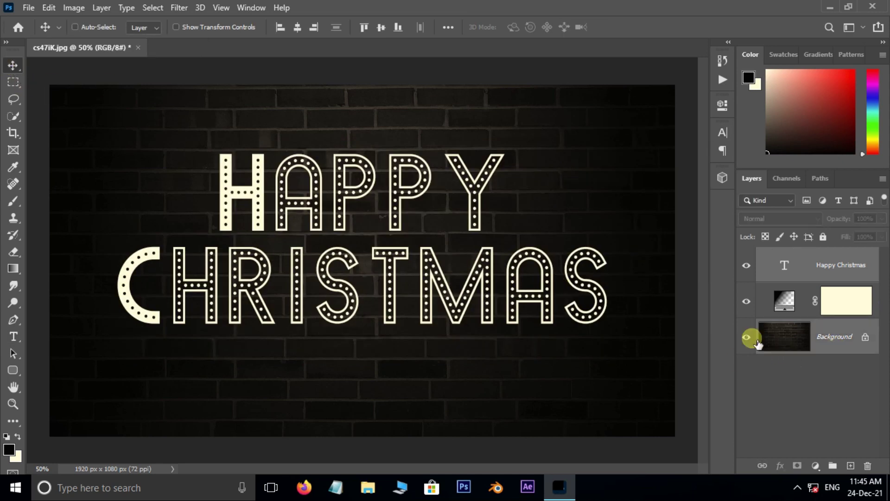
click(380, 26)
click(815, 376)
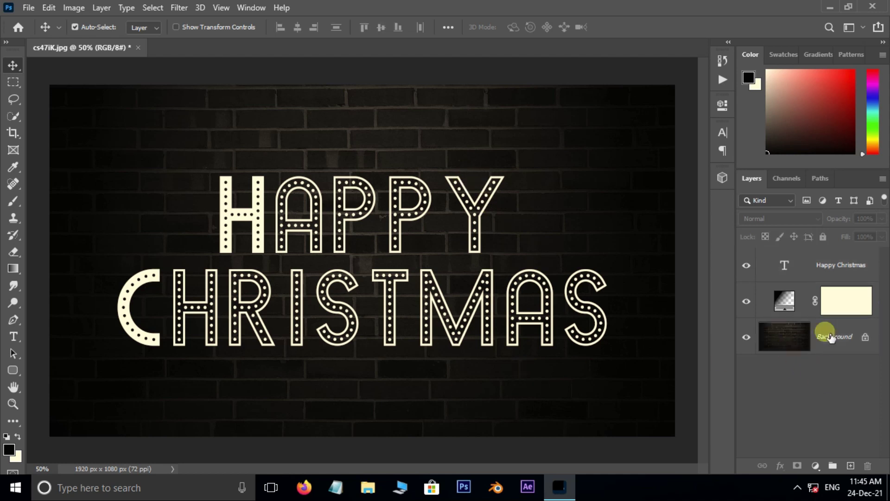
Enable a Drop Shadow on the text in Linear Light blend with red ff0000
double_click(856, 280)
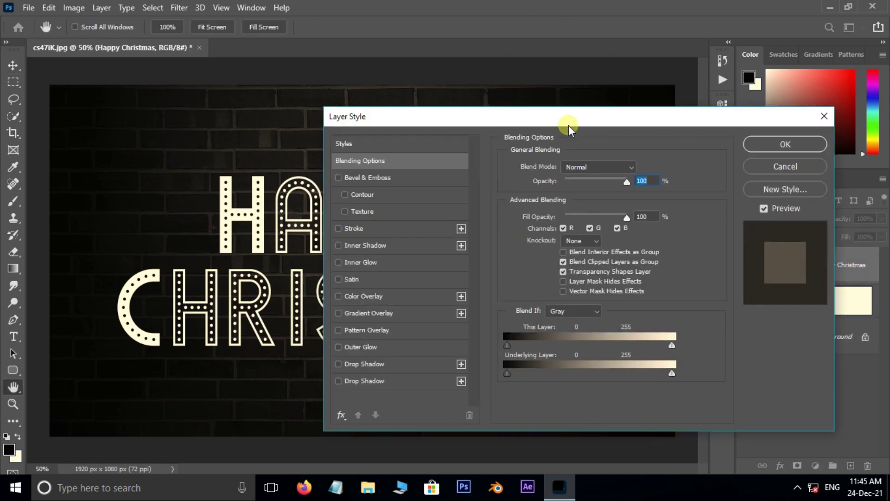
drag(483, 116, 562, 33)
click(452, 278)
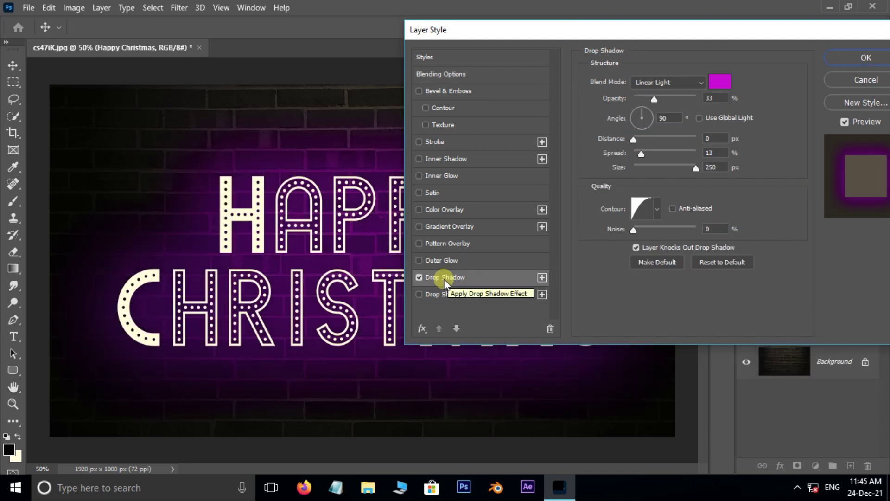
click(667, 88)
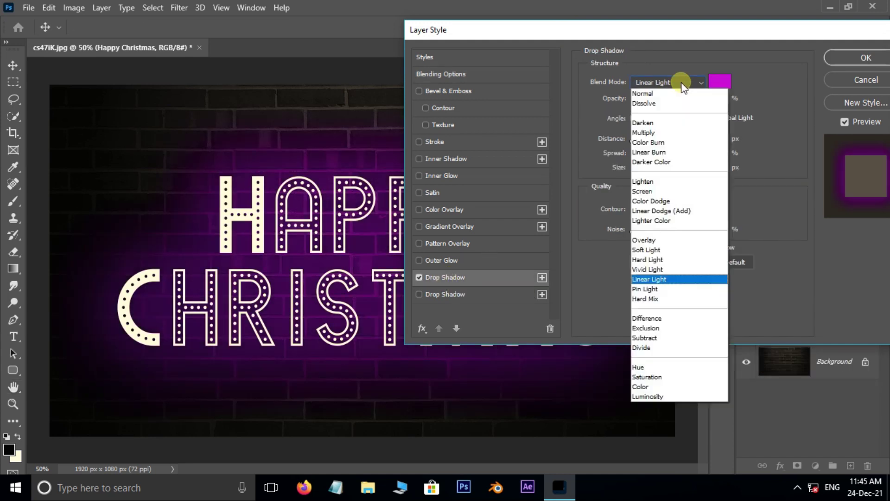
click(680, 280)
click(719, 80)
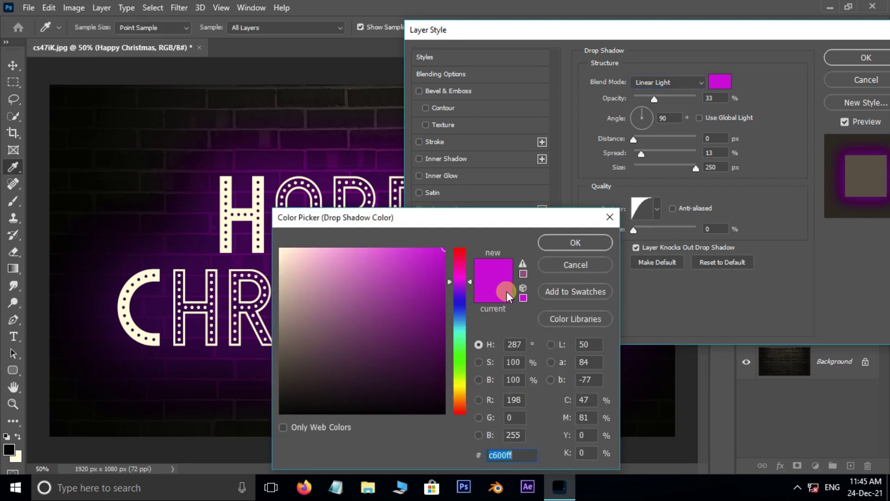
drag(461, 254, 463, 229)
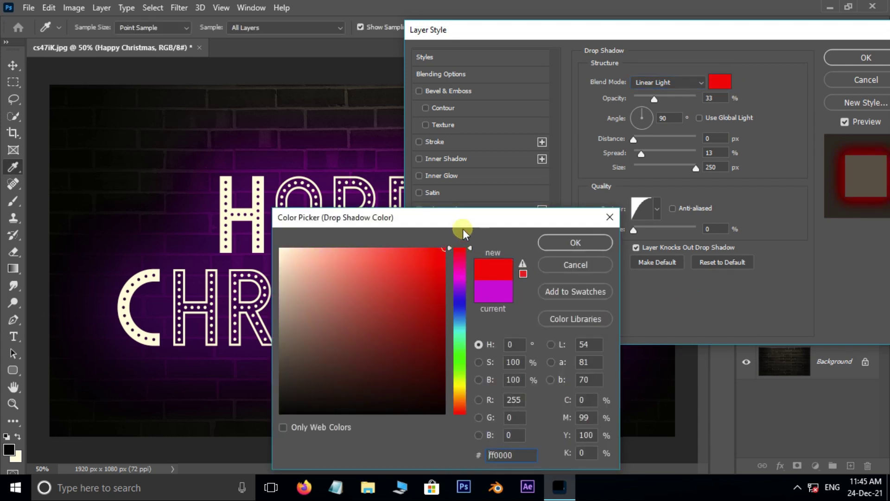
click(578, 243)
Set the shadow to 35% opacity, 15% spread, 250 px size with a custom contour
drag(717, 101, 701, 100)
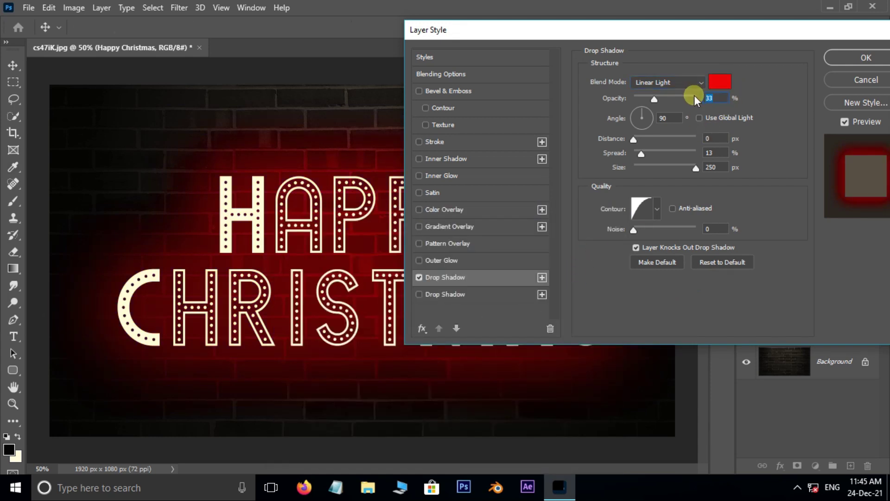
text(35)
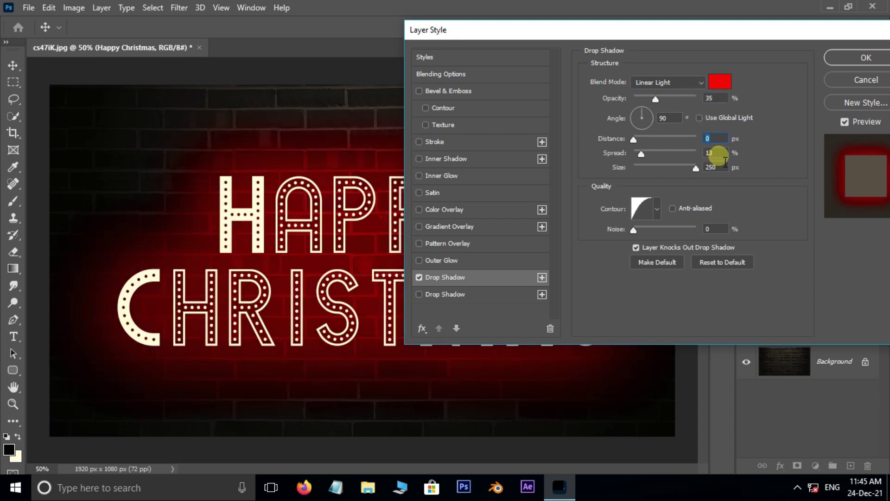
drag(718, 154, 690, 154)
text(15)
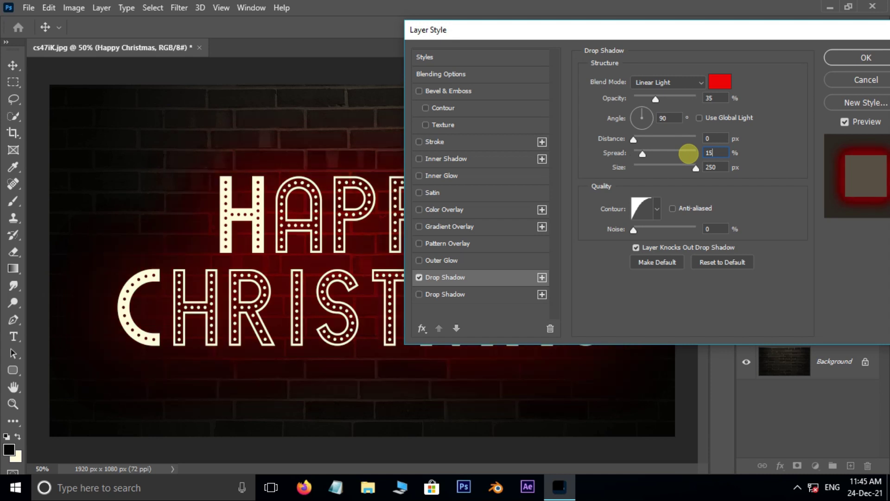
drag(729, 173, 702, 172)
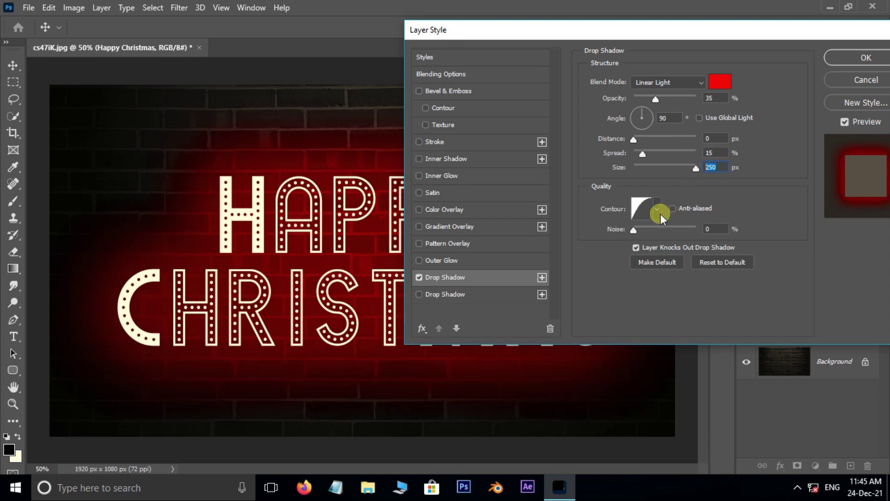
click(643, 211)
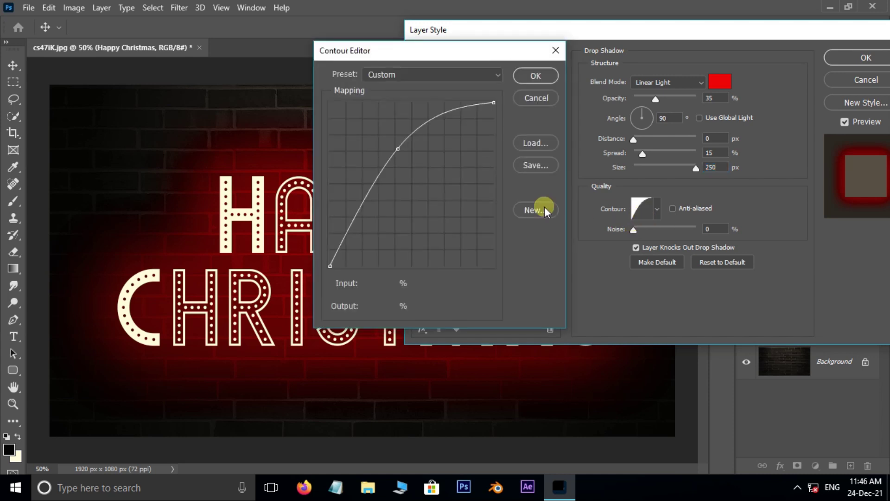
mouse_move(403, 148)
mouse_down()
mouse_move(391, 154)
mouse_move(396, 162)
mouse_up()
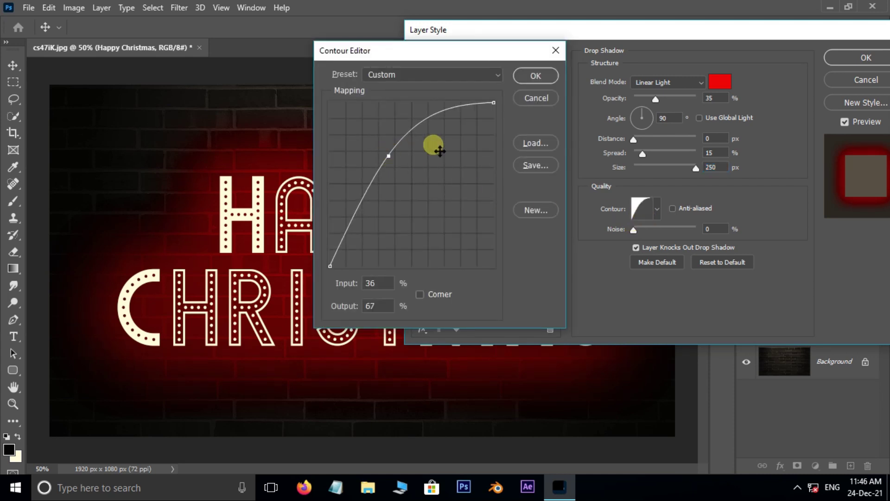
click(536, 76)
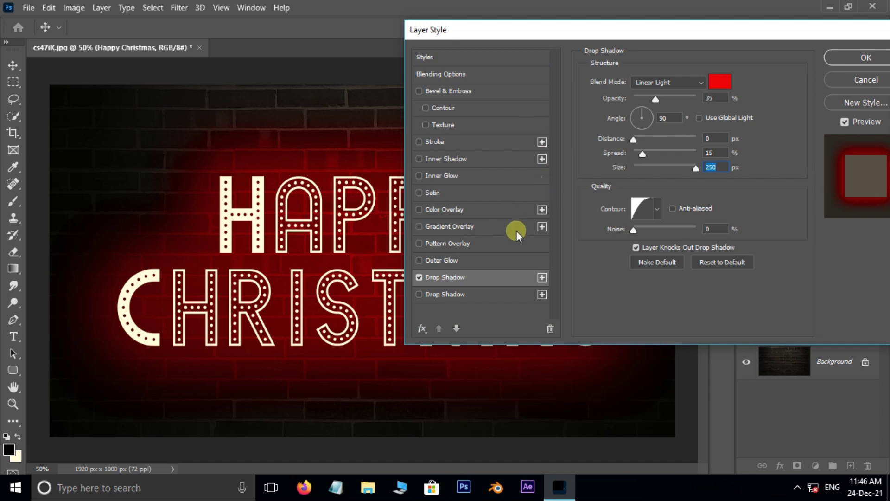
Add a second red drop shadow, spread 0, size 30, slightly raised contour, and apply the style
click(453, 296)
click(721, 83)
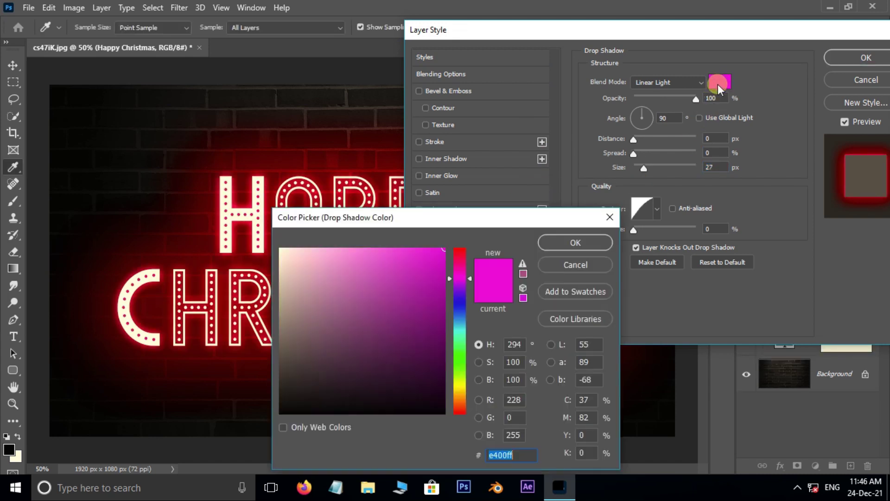
drag(459, 268, 464, 243)
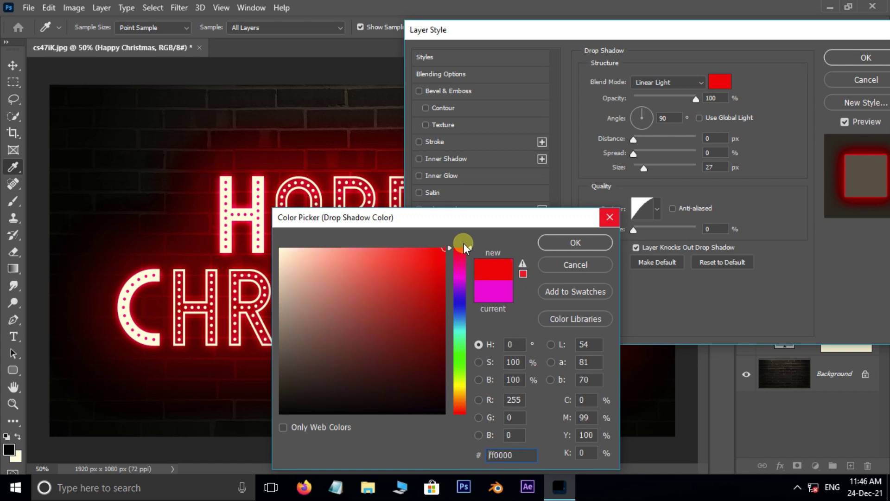
click(560, 242)
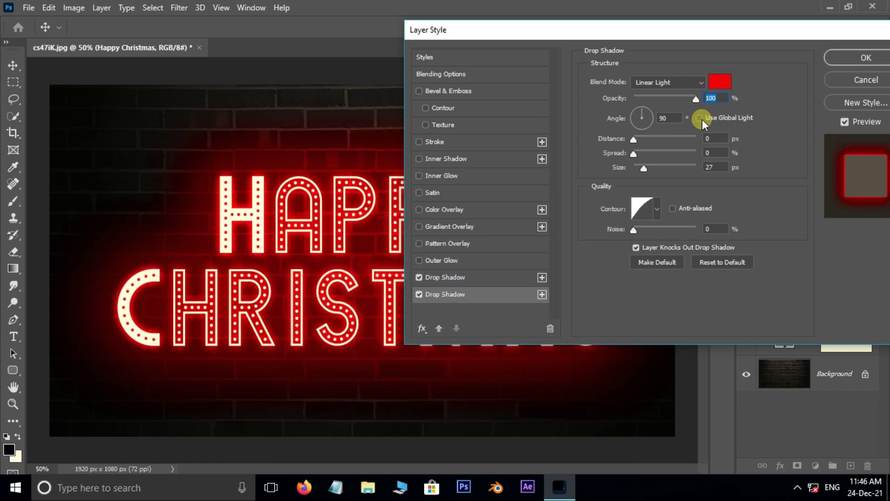
click(710, 153)
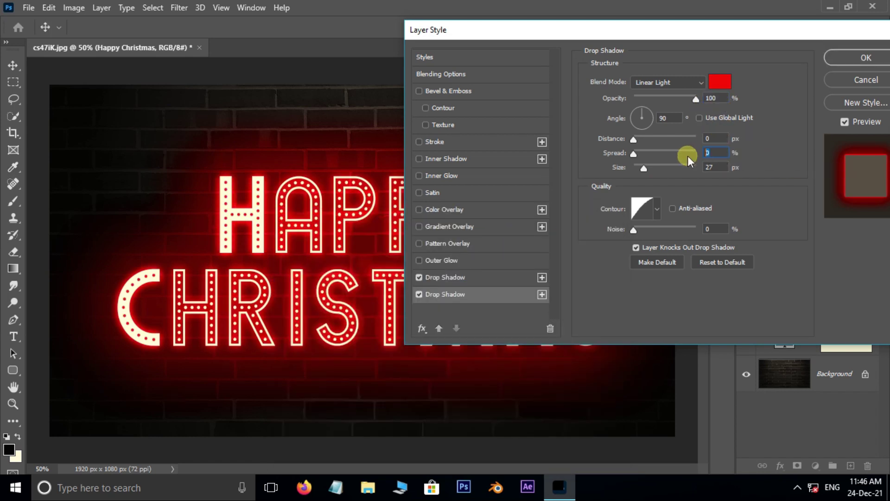
click(723, 168)
text(30)
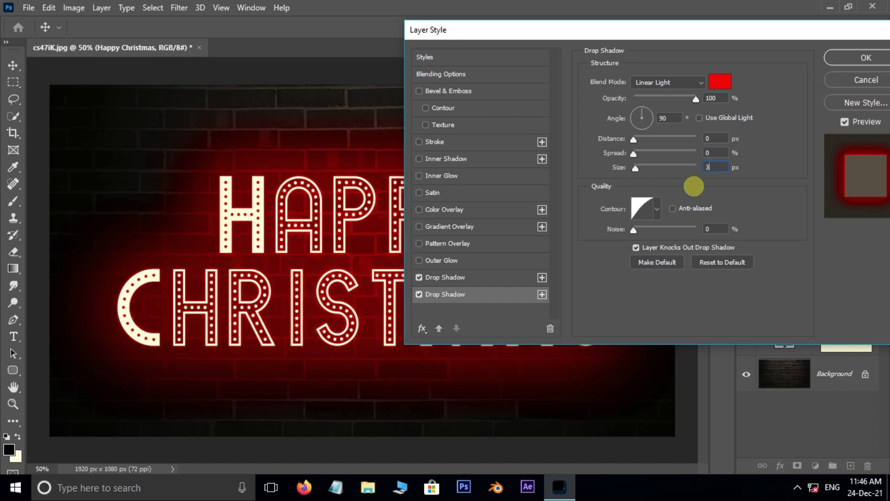
click(644, 216)
click(400, 169)
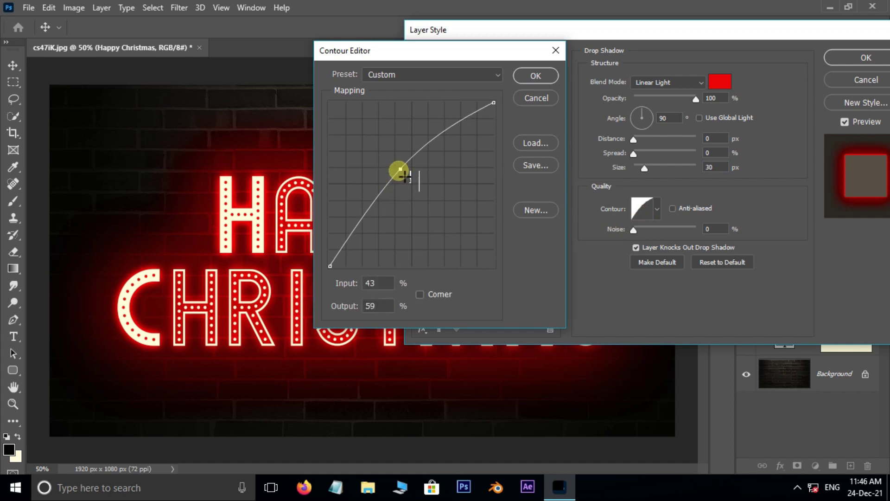
drag(400, 170, 400, 168)
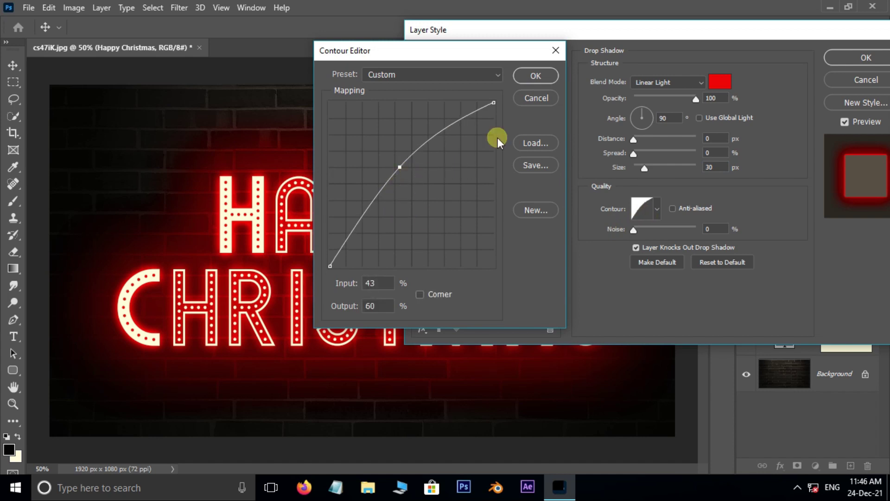
click(538, 76)
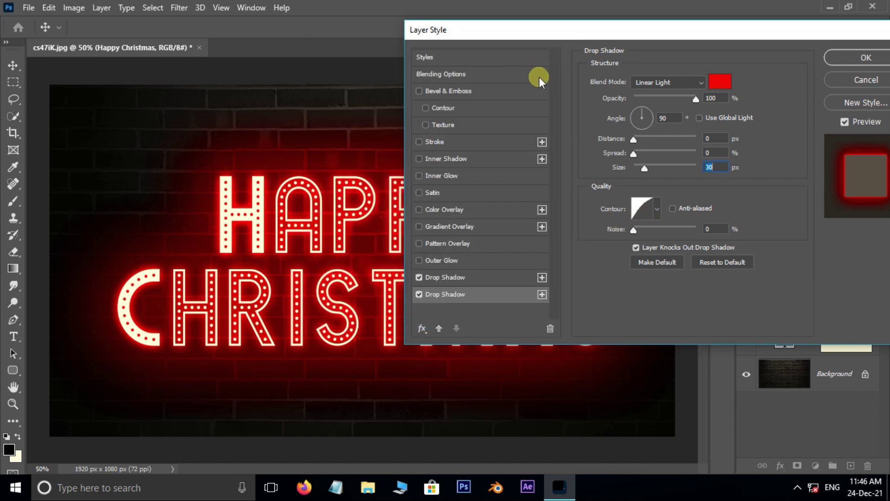
click(865, 57)
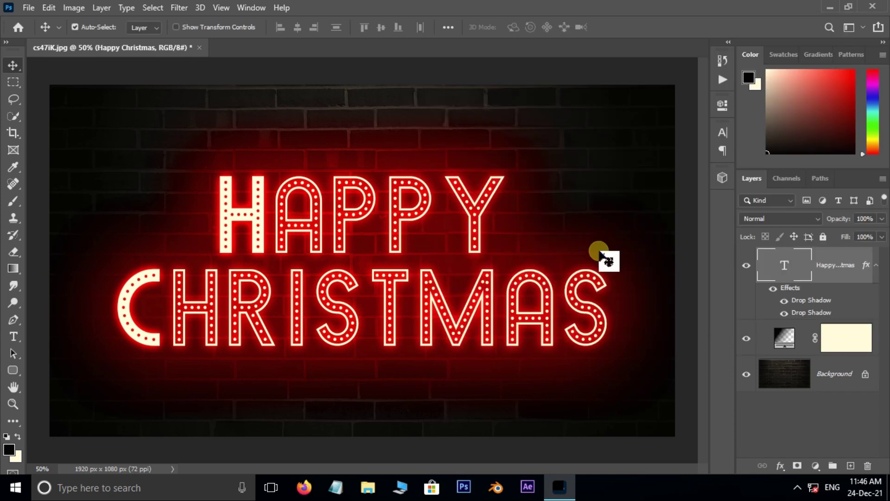
Duplicate the text layer, hide the original, and recolour both drop shadows magenta
key(ctrl+j)
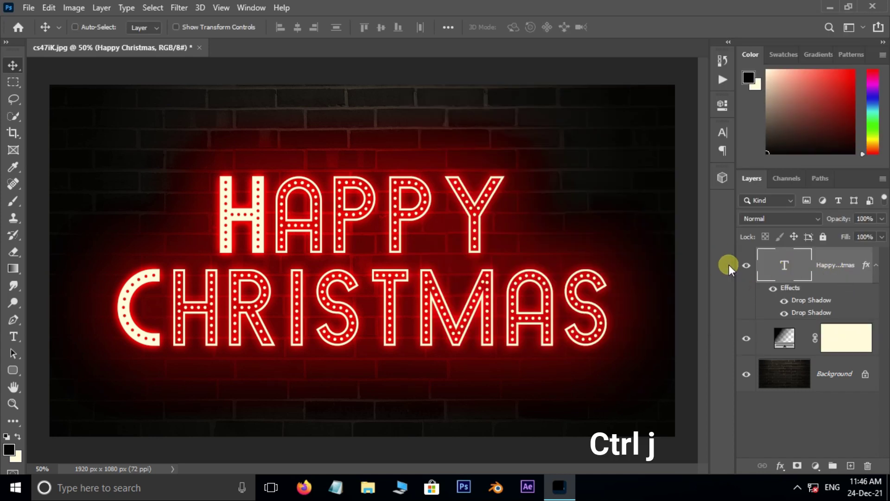
click(747, 338)
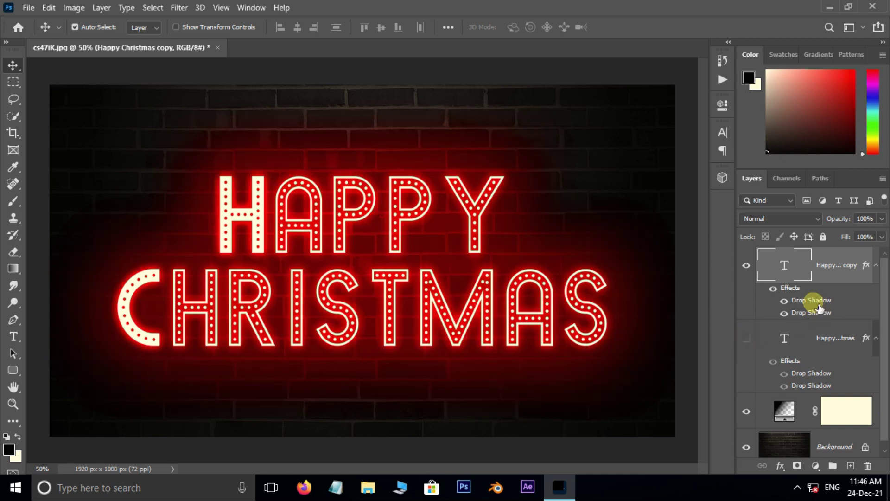
double_click(818, 306)
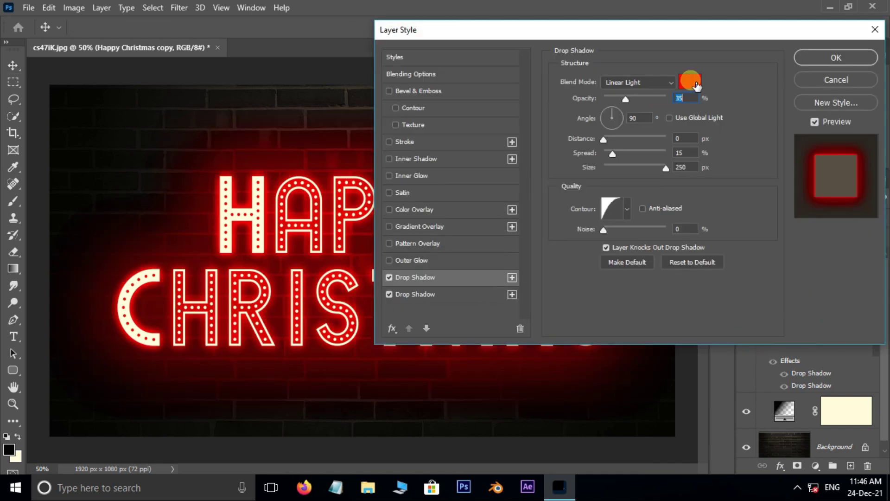
click(690, 81)
click(460, 283)
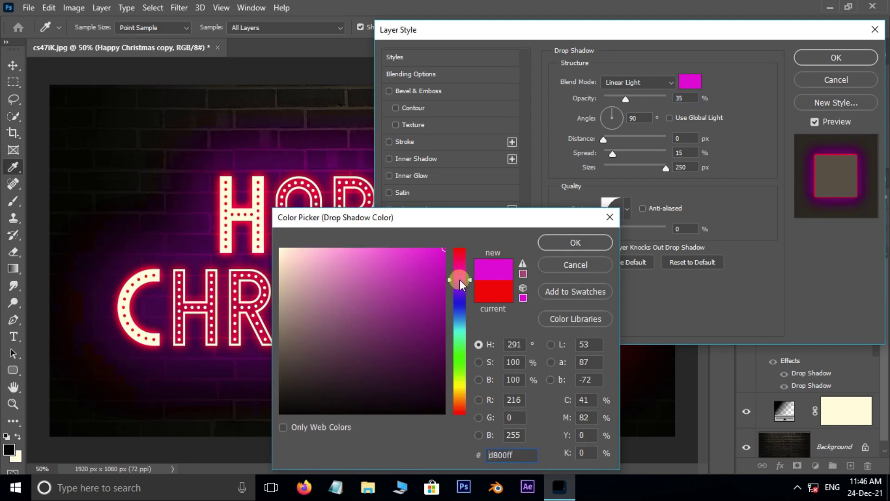
click(575, 242)
click(430, 295)
click(690, 81)
click(461, 283)
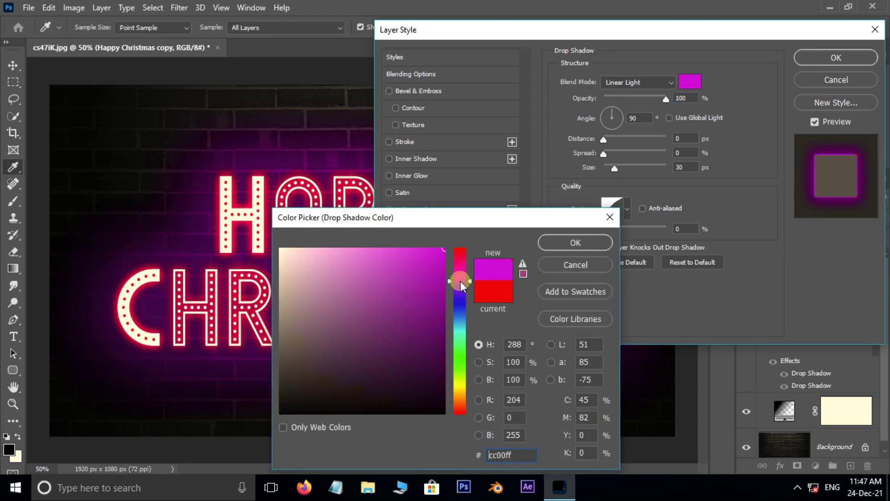
click(573, 242)
click(837, 57)
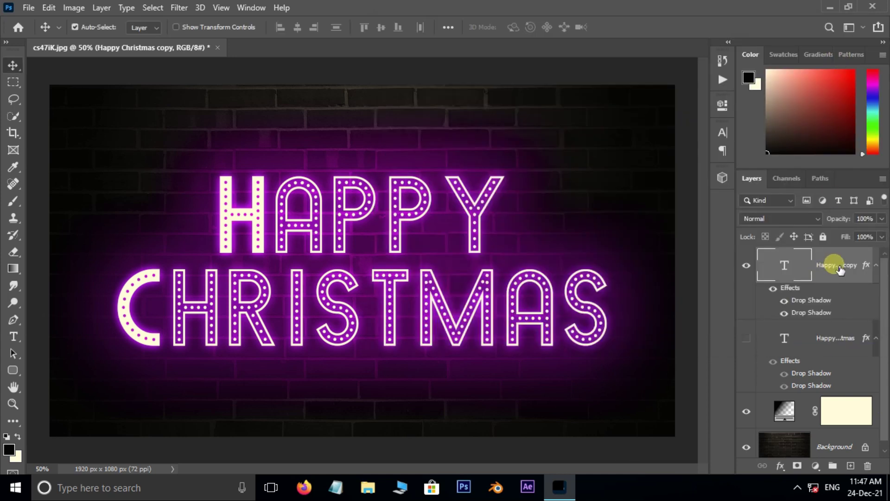
Duplicate the purple copy, hide it, and recolour both of copy 2's drop shadows green
key(ctrl+j)
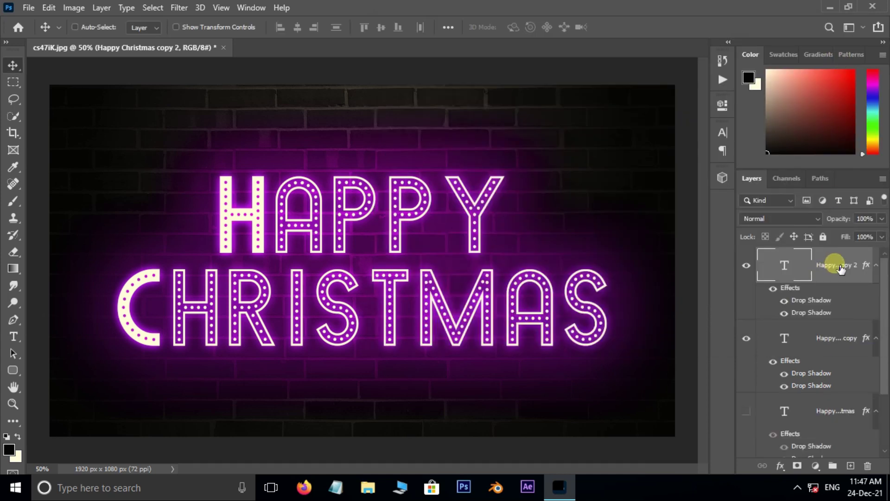
click(747, 339)
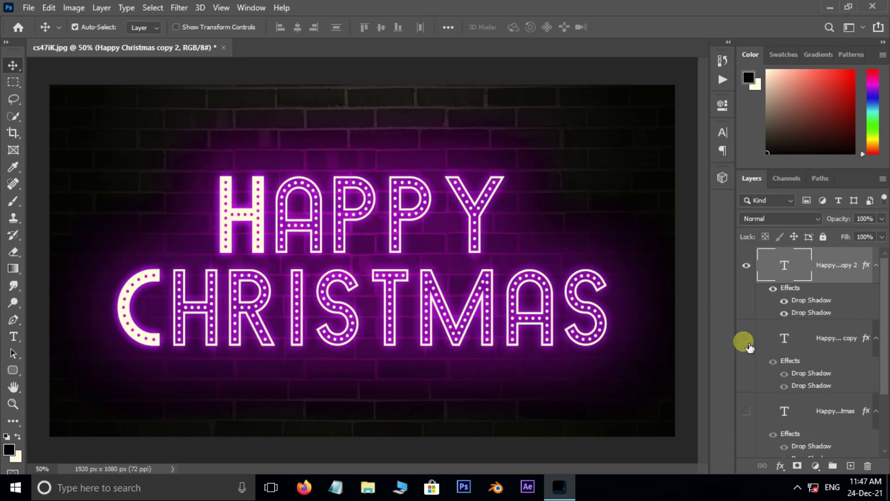
double_click(816, 302)
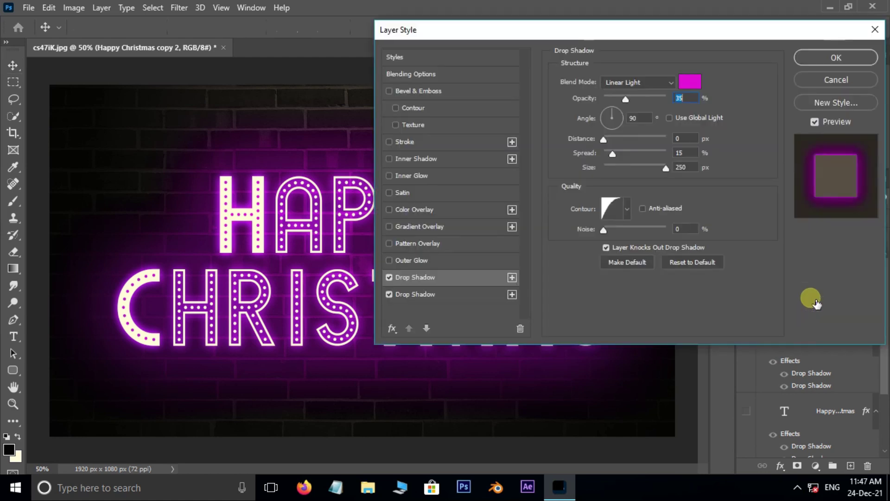
click(685, 82)
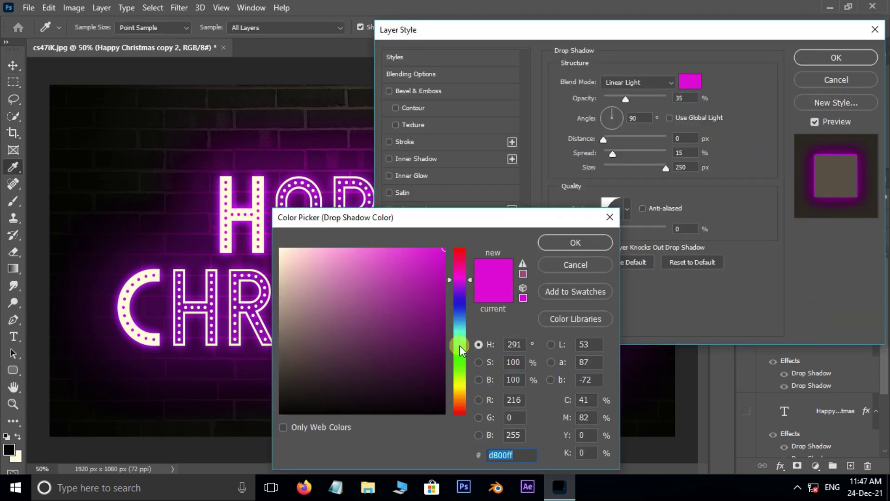
click(460, 358)
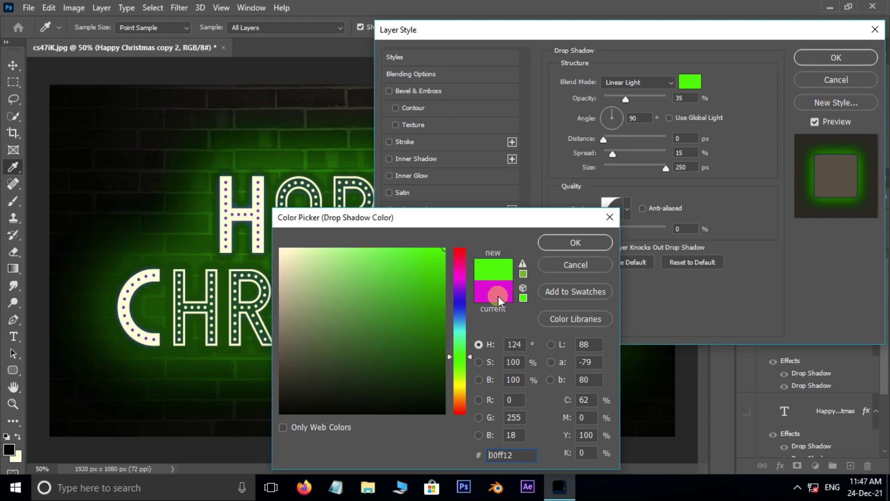
click(558, 244)
click(452, 292)
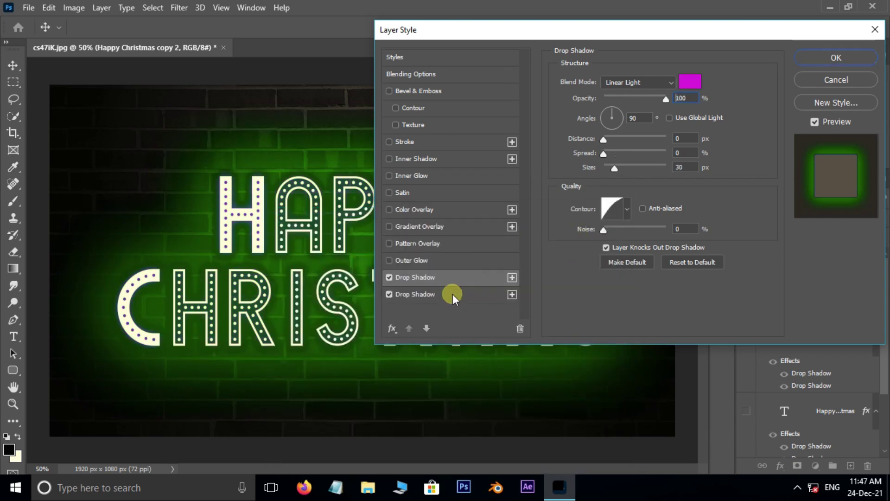
click(690, 82)
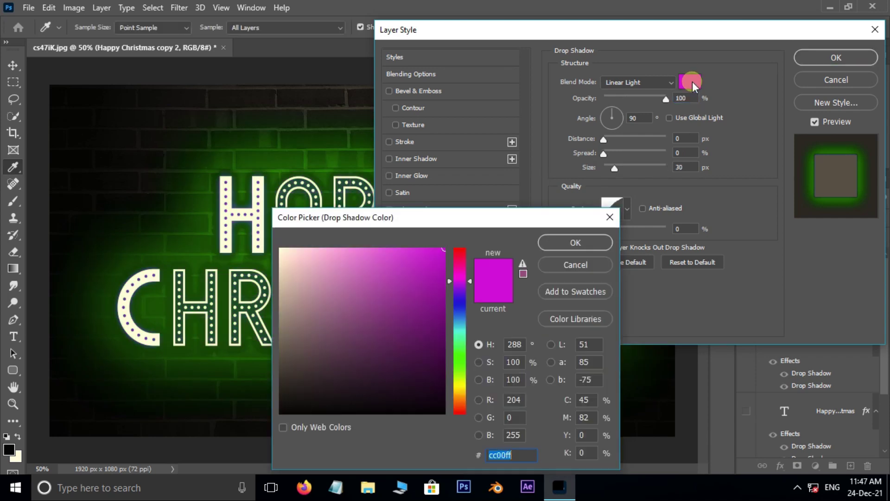
click(463, 359)
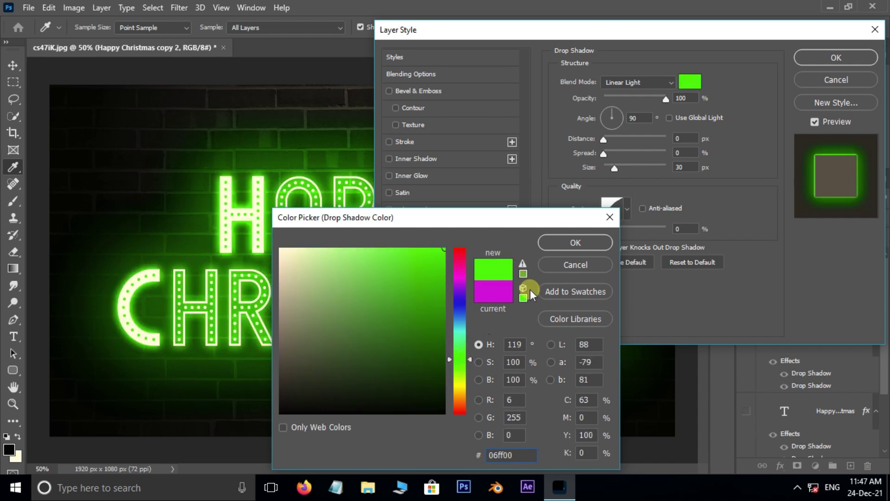
click(580, 244)
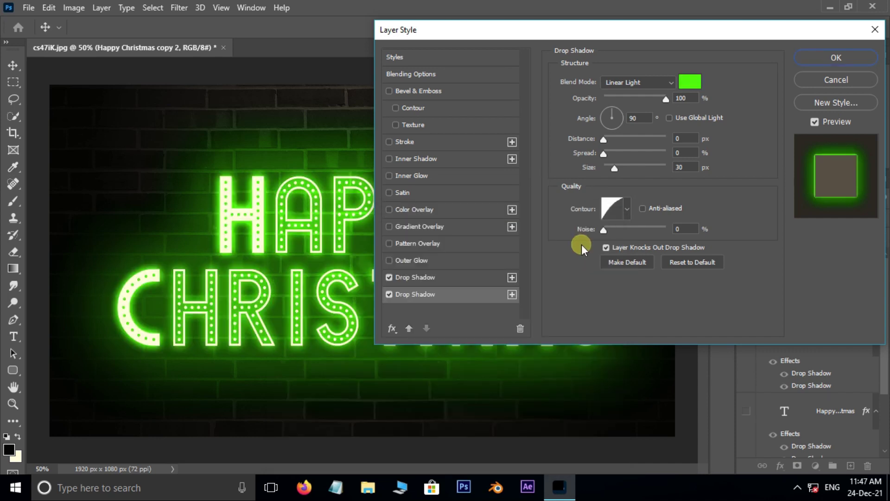
click(834, 60)
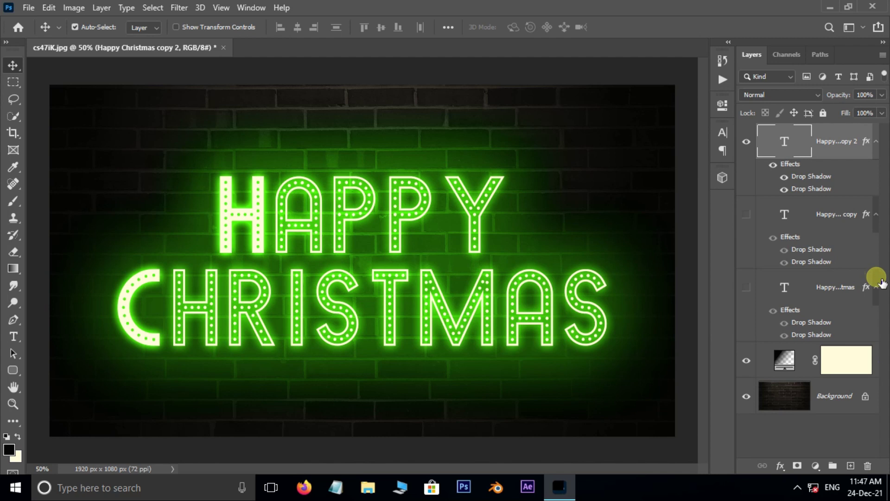
Hide the green copy 2 layer and create a frame animation in the Timeline
click(747, 142)
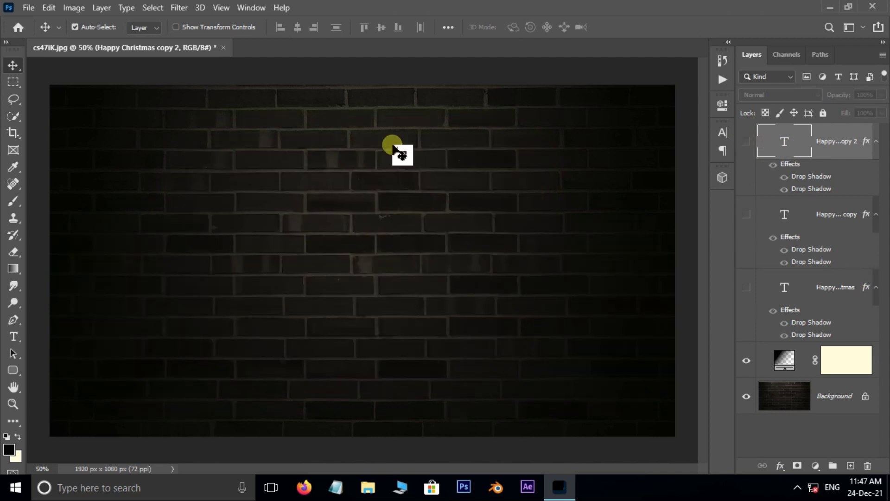
click(251, 8)
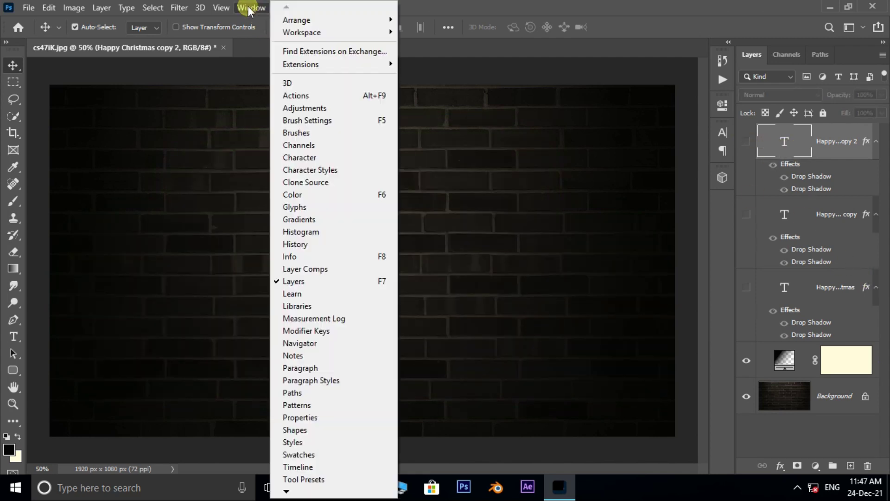
click(324, 465)
click(373, 441)
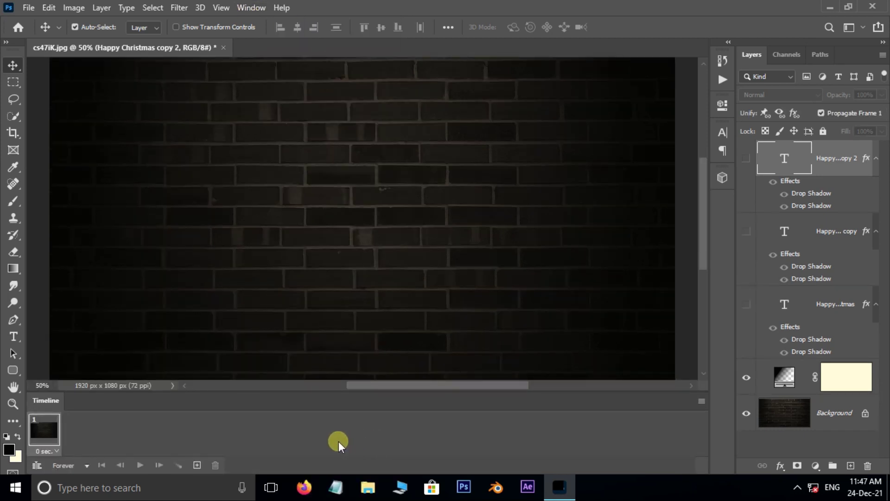
Add frames 2–6 showing, in turn, red text, bare wall, purple text, bare wall, green text
click(197, 465)
click(747, 305)
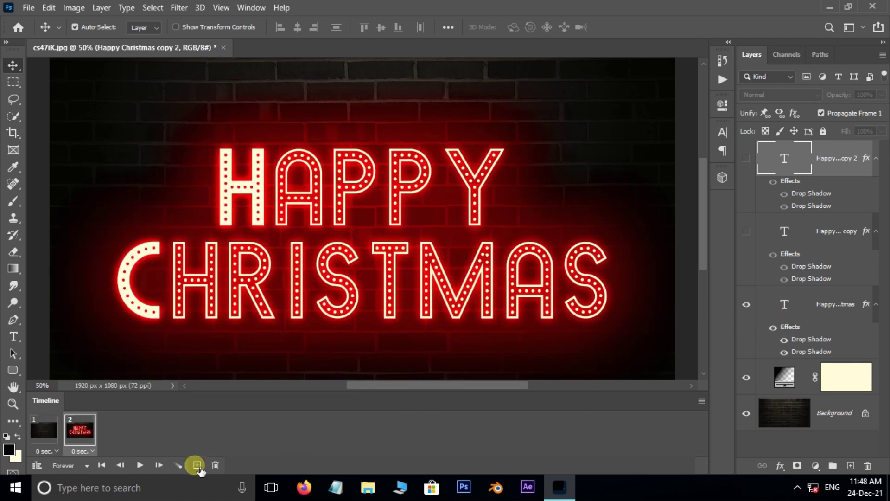
click(197, 465)
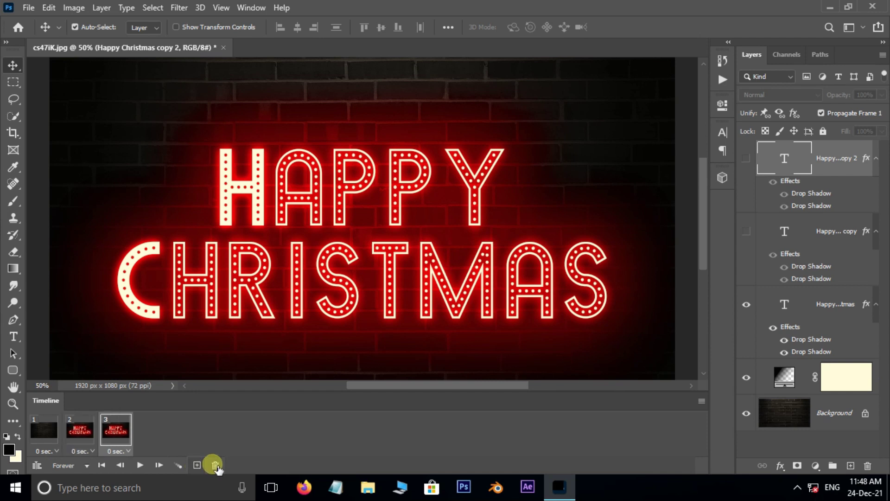
click(747, 304)
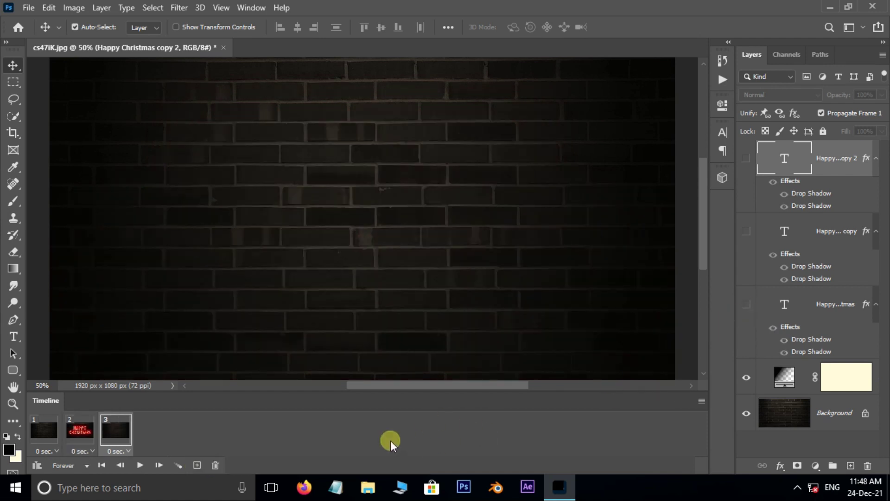
click(197, 465)
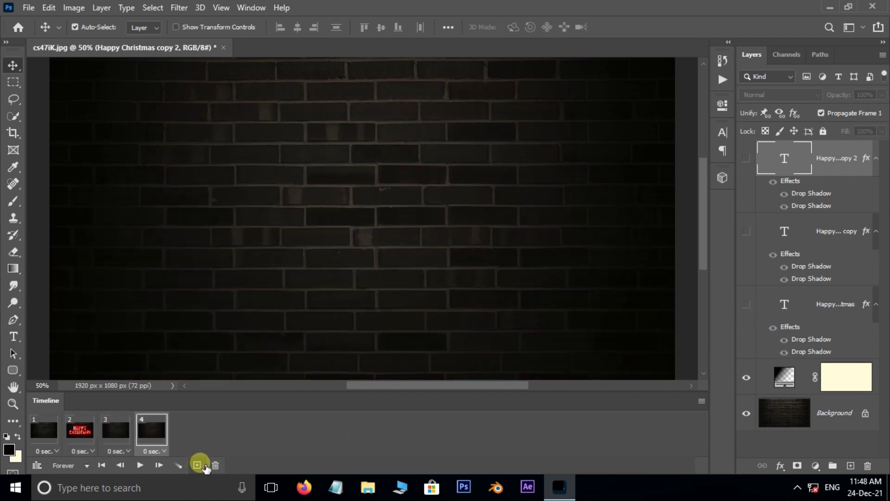
click(746, 231)
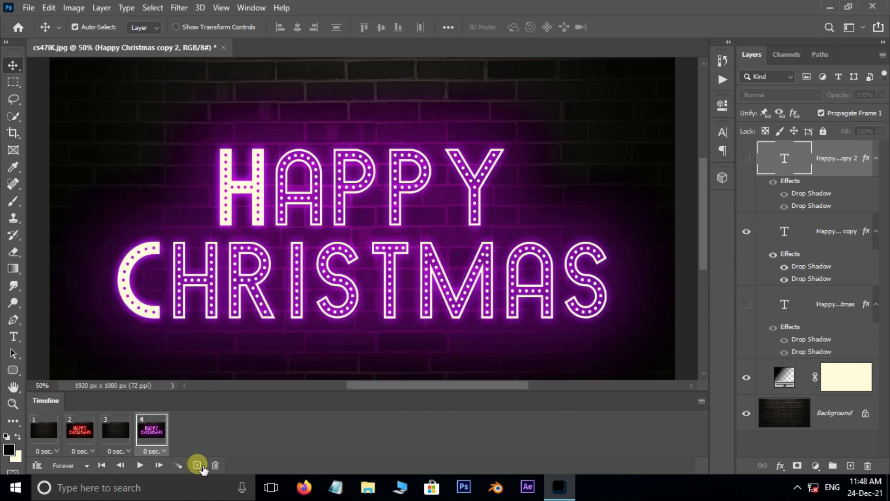
click(198, 465)
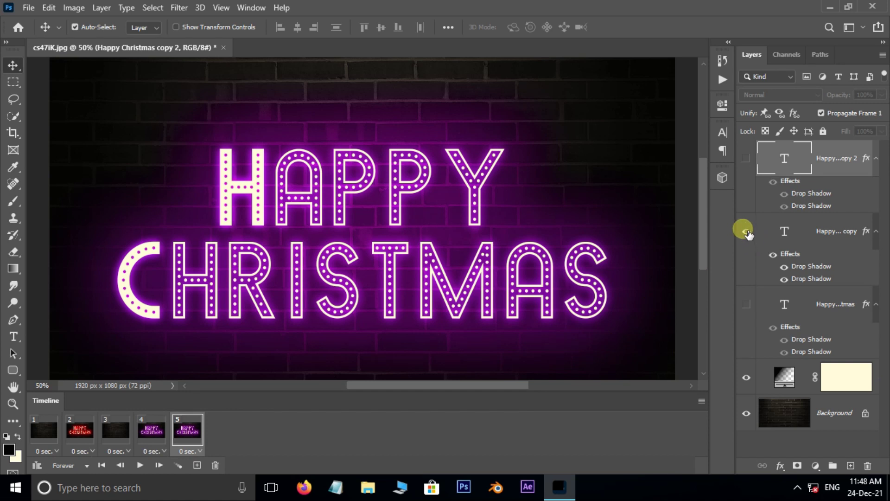
click(746, 231)
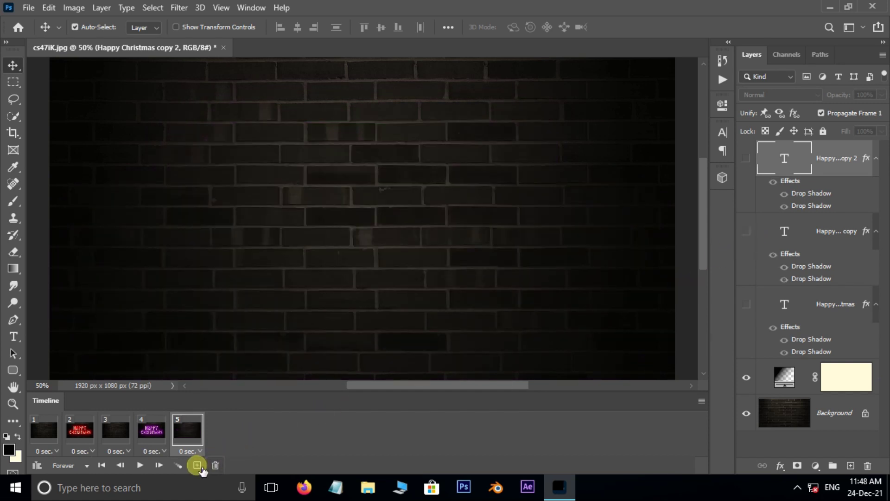
click(200, 469)
click(746, 158)
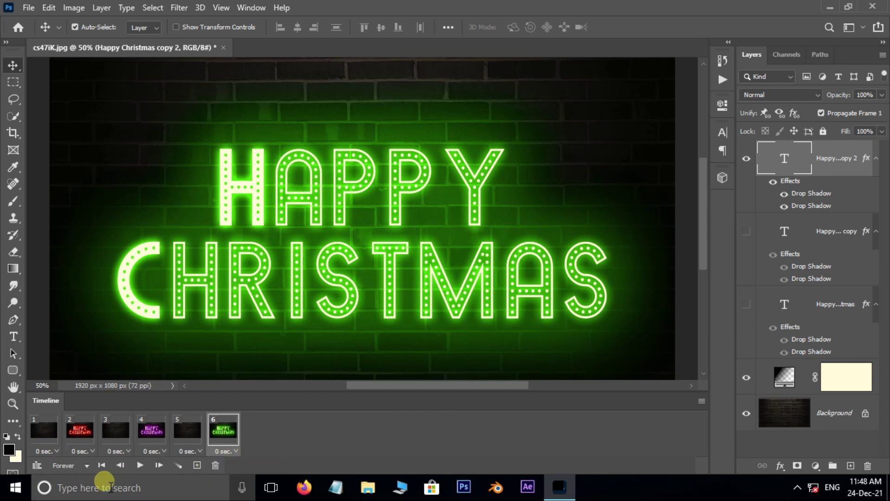
Give all six animation frames a 0.2-second delay and play the looping neon flash
click(140, 466)
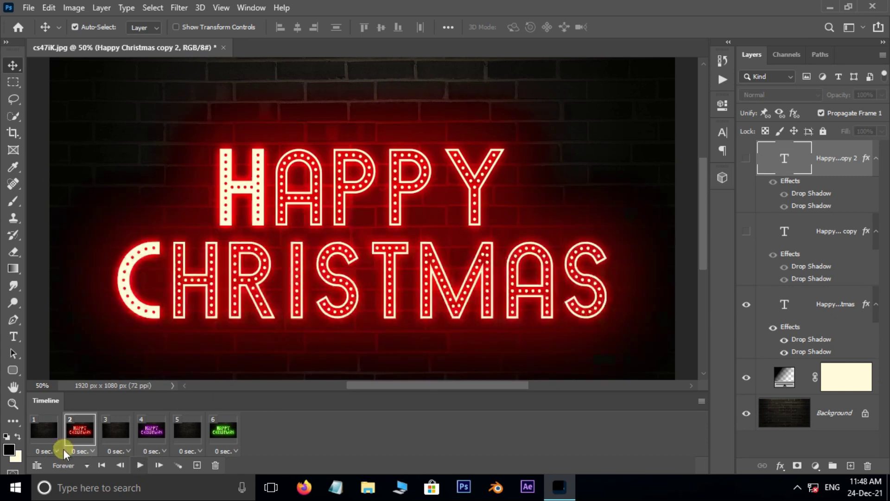
click(48, 438)
shift+click(230, 438)
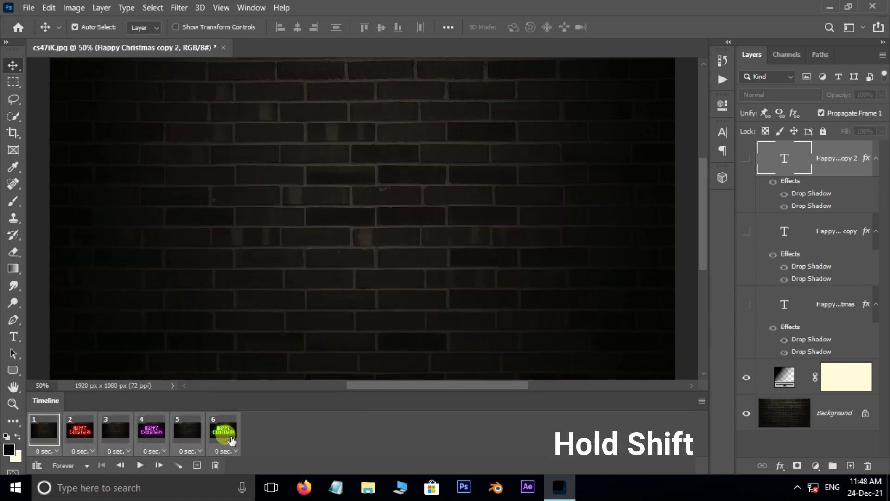
click(56, 450)
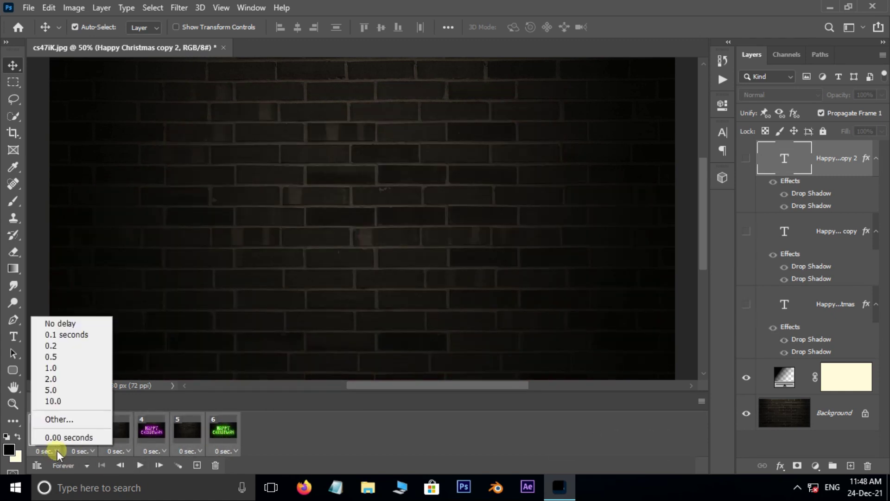
click(68, 346)
click(140, 466)
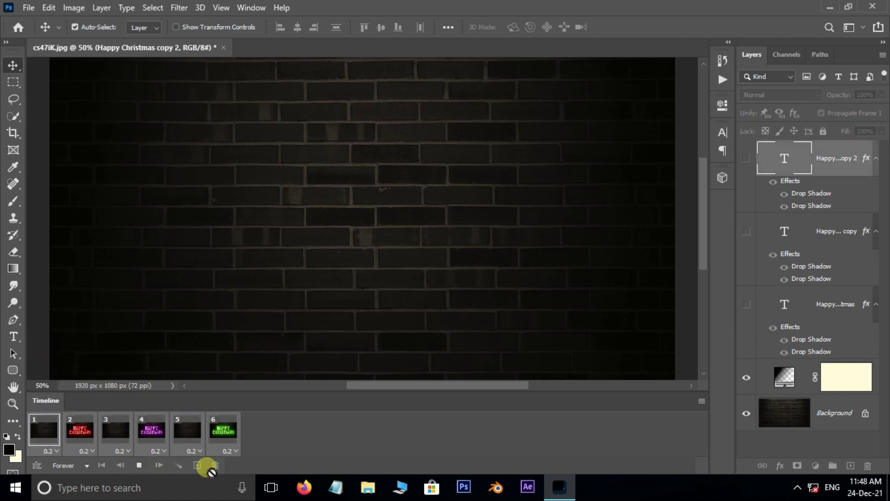